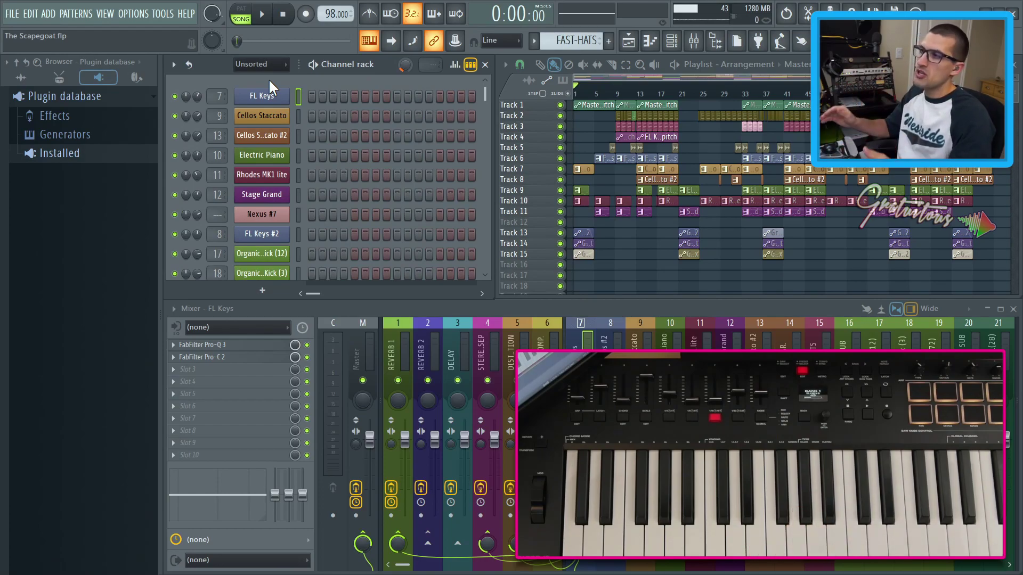
Link the FL Keys channel volume to the MIDI keyboard's hardware knob with Link to controller
right_click(200, 97)
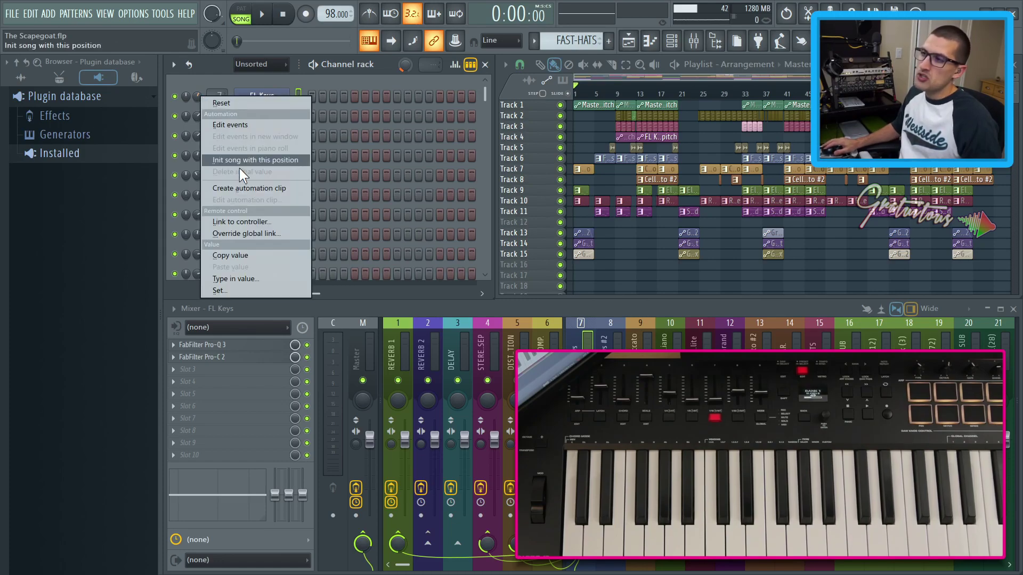
left_click(273, 220)
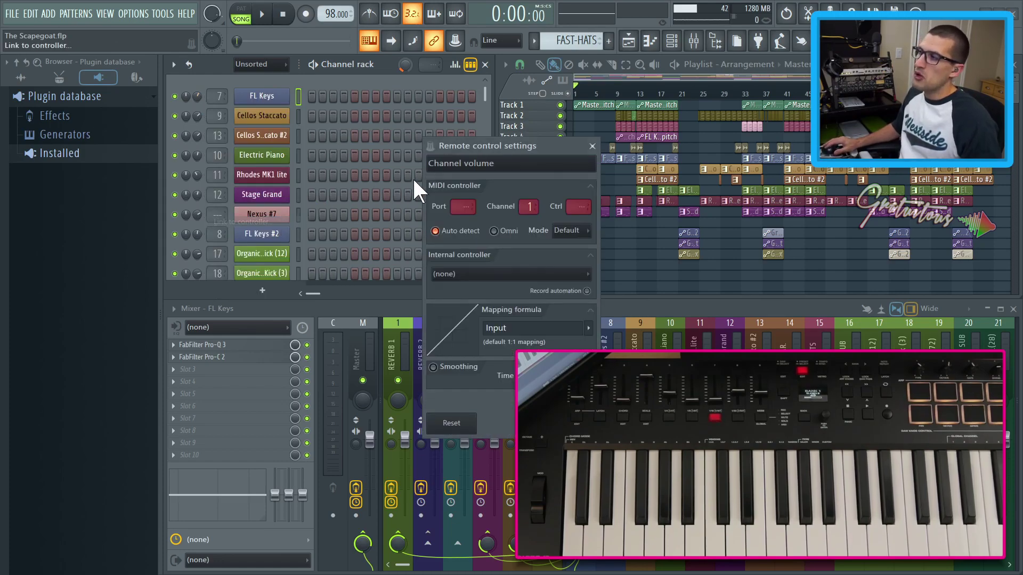
left_click_drag(474, 146, 245, 139)
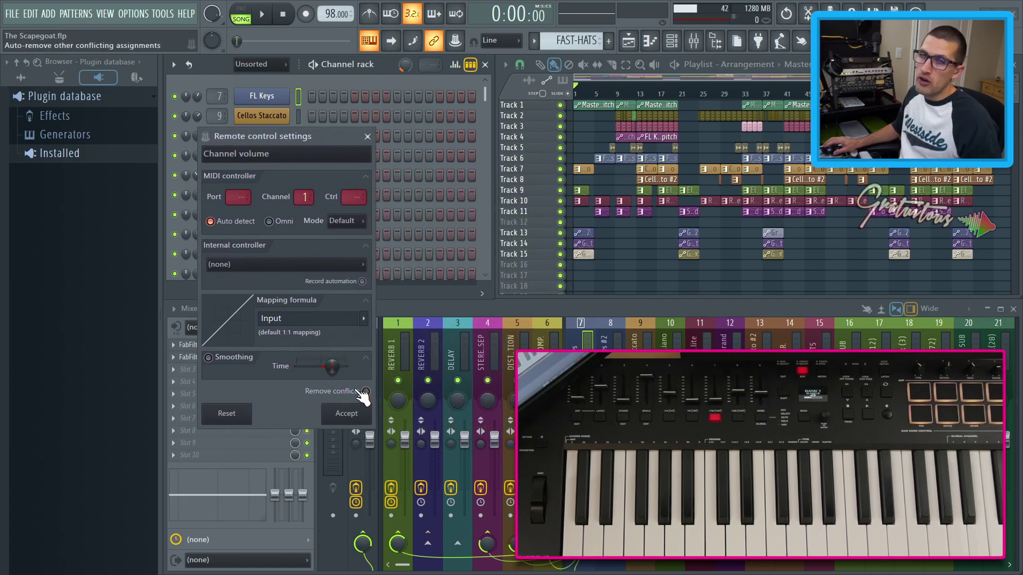
key("Escape")
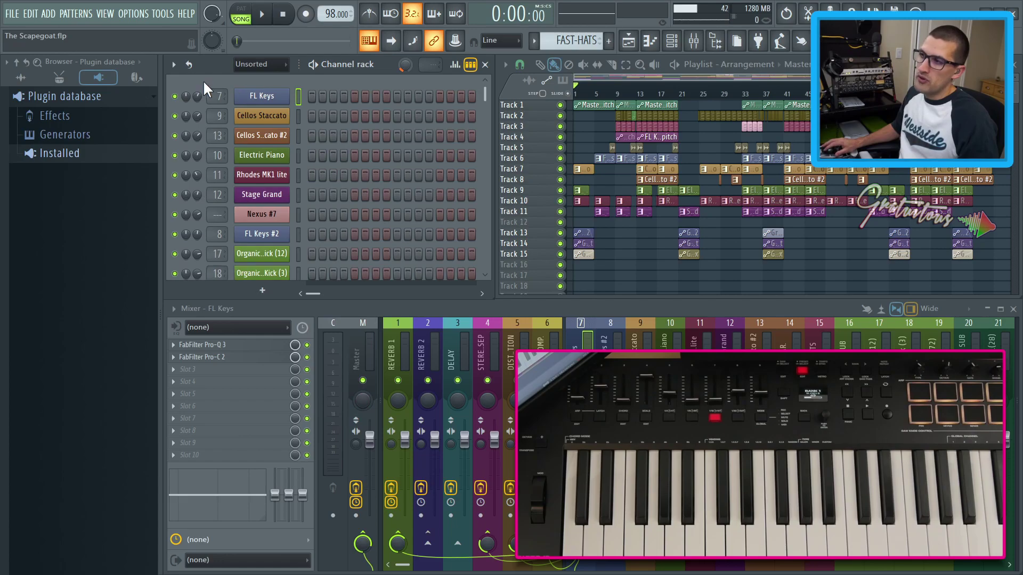
right_click(196, 94)
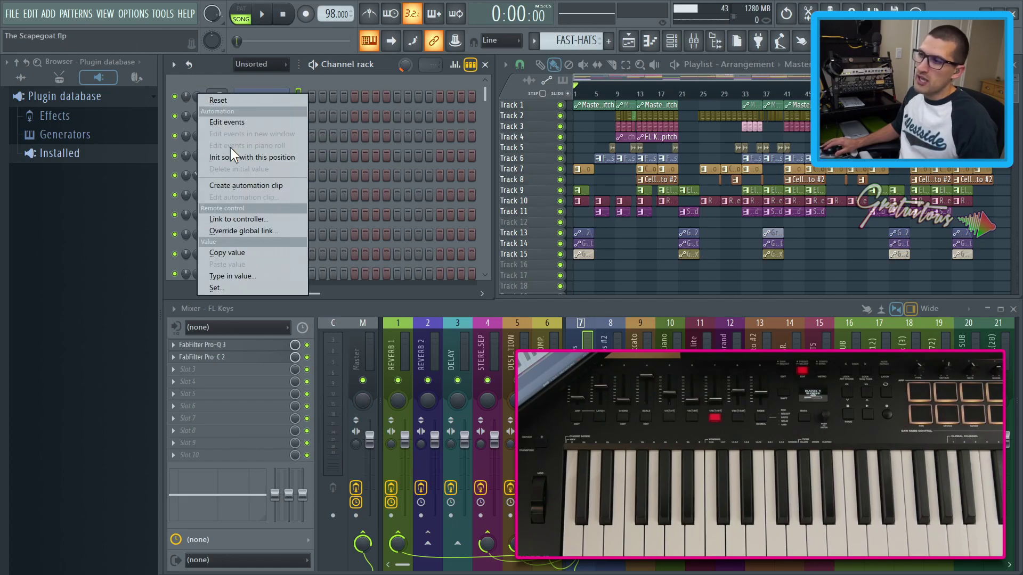
left_click(270, 223)
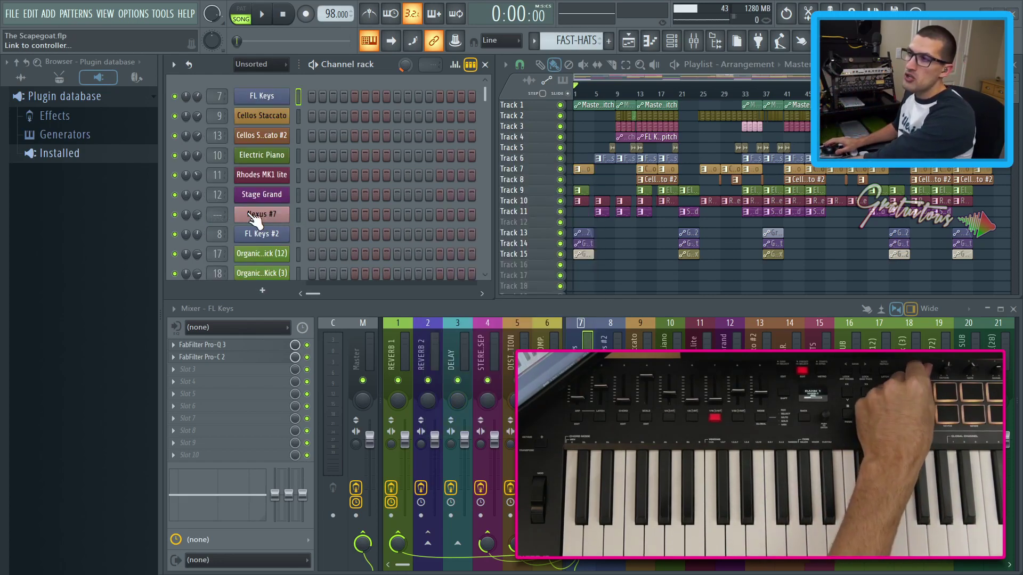
Review the global link settings from the Cellos Staccato volume, then reopen the FL Keys volume options
right_click(196, 114)
left_click(239, 251)
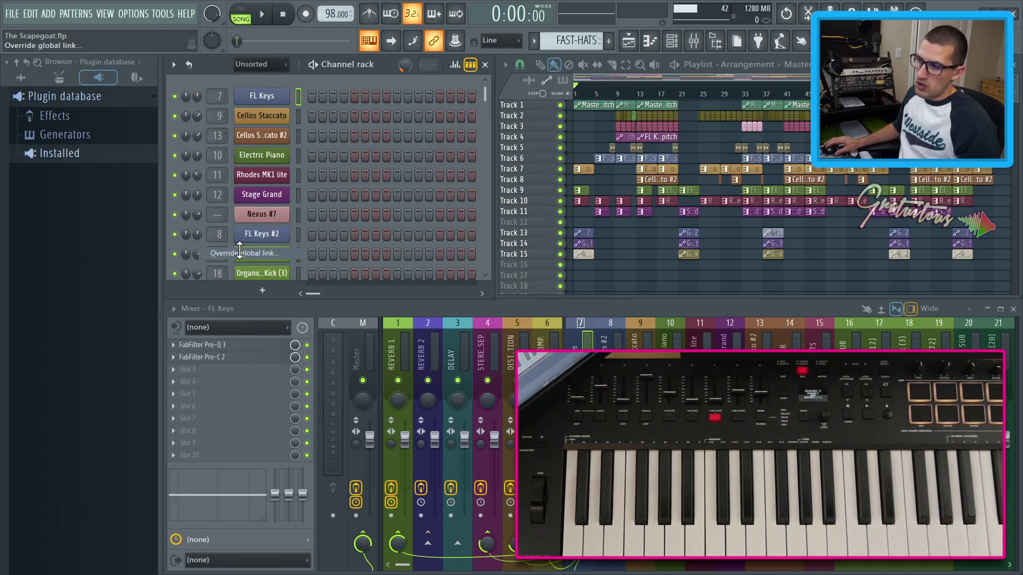
left_click_drag(466, 195, 228, 167)
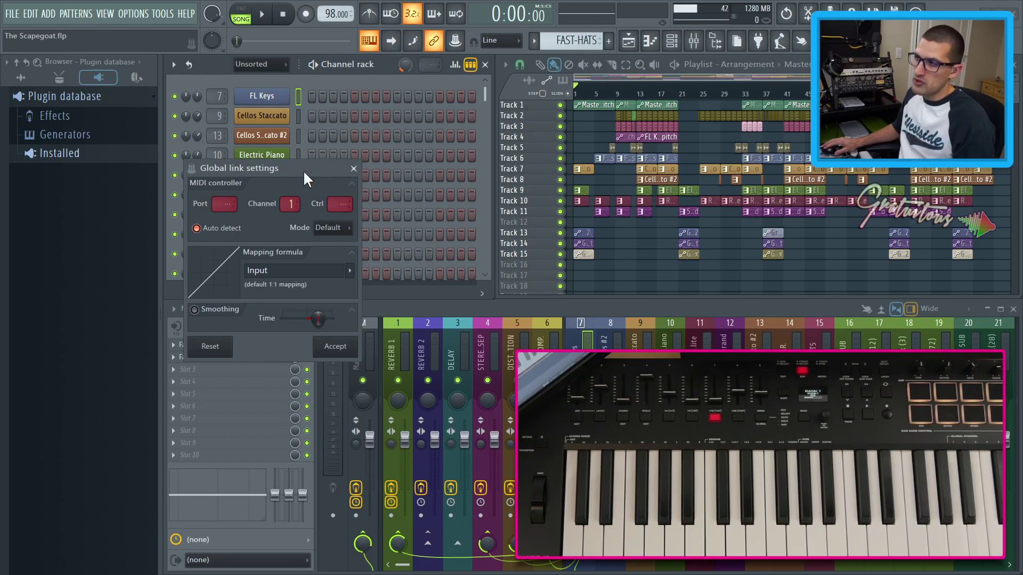
key("Escape")
right_click(195, 97)
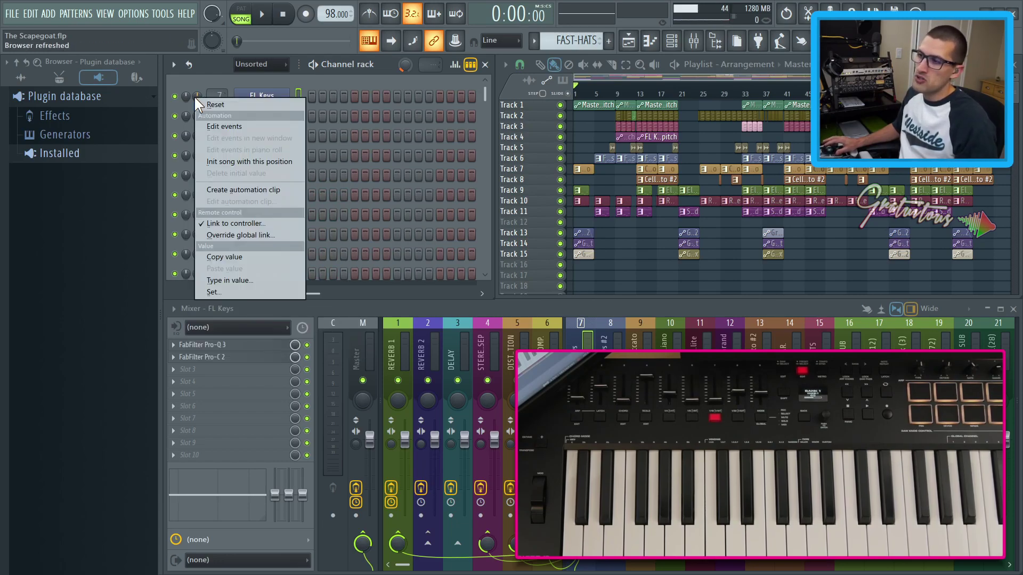
Confirm the FL Keys volume link to Ctrl 79 with Remove conflicts, then open FL Keys
left_click(241, 222)
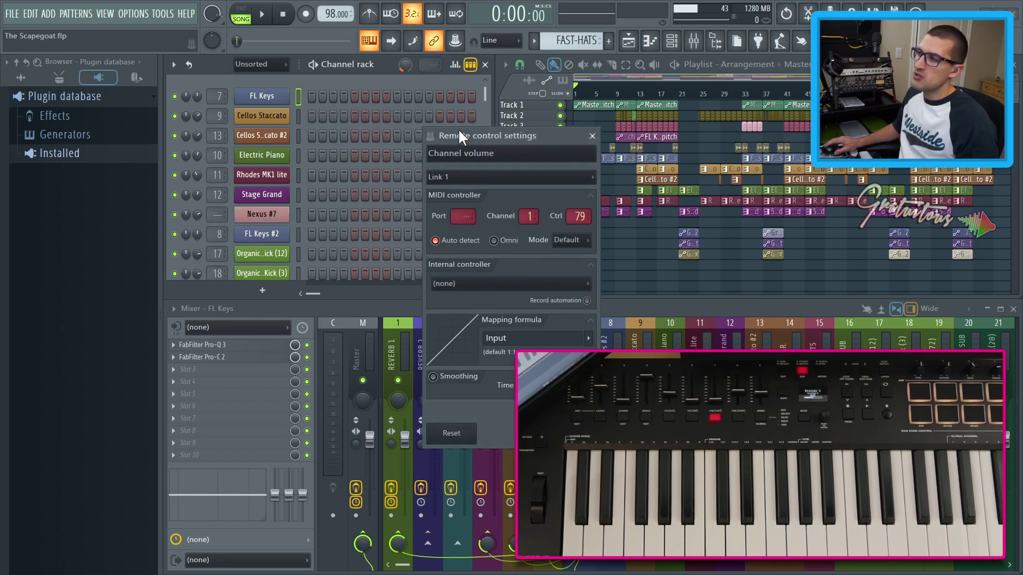
left_click_drag(459, 132, 219, 139)
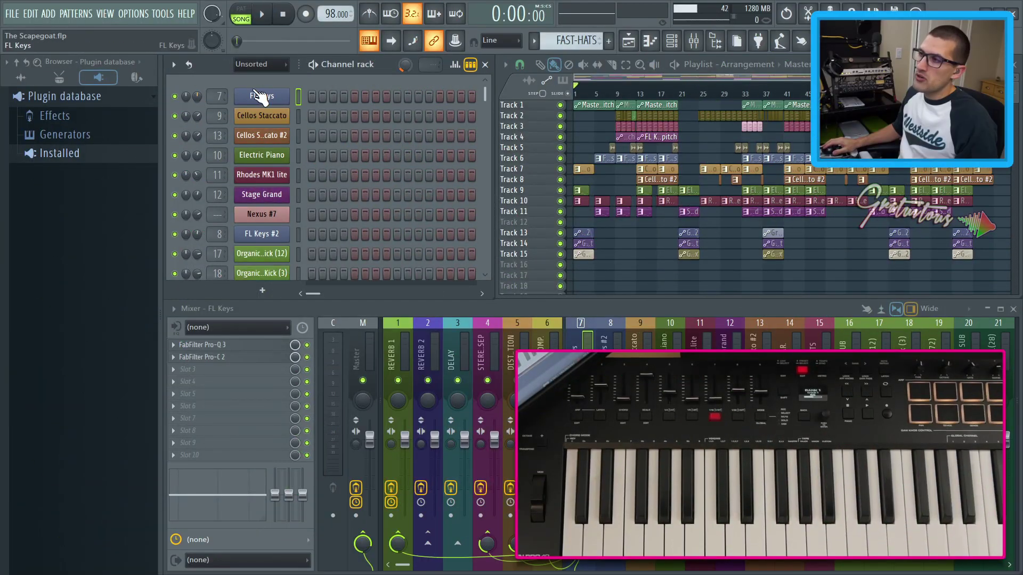
left_click(259, 92)
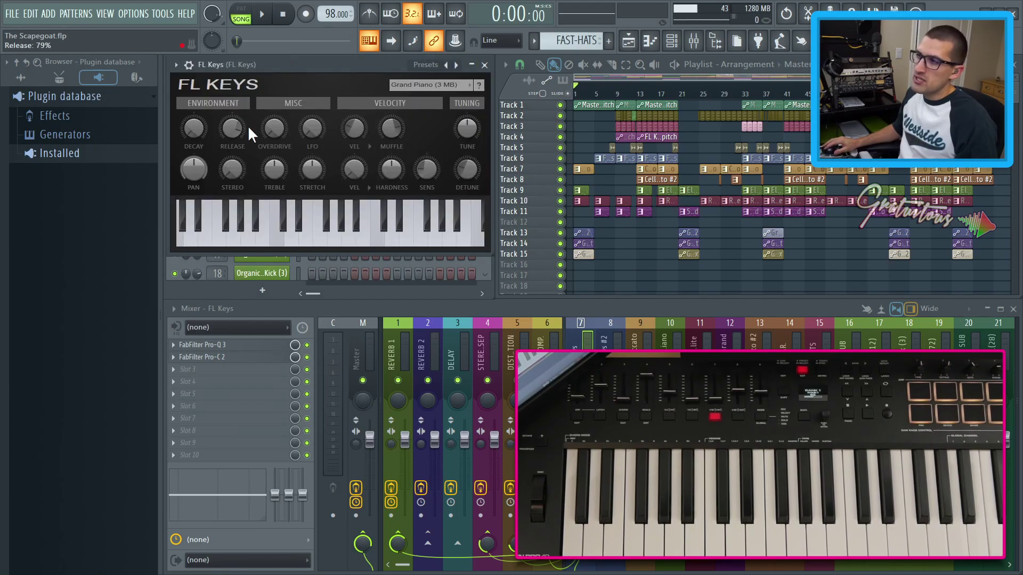
Link FL Keys' Overdrive and LFO Rate knobs to the hardware knob
right_click(272, 137)
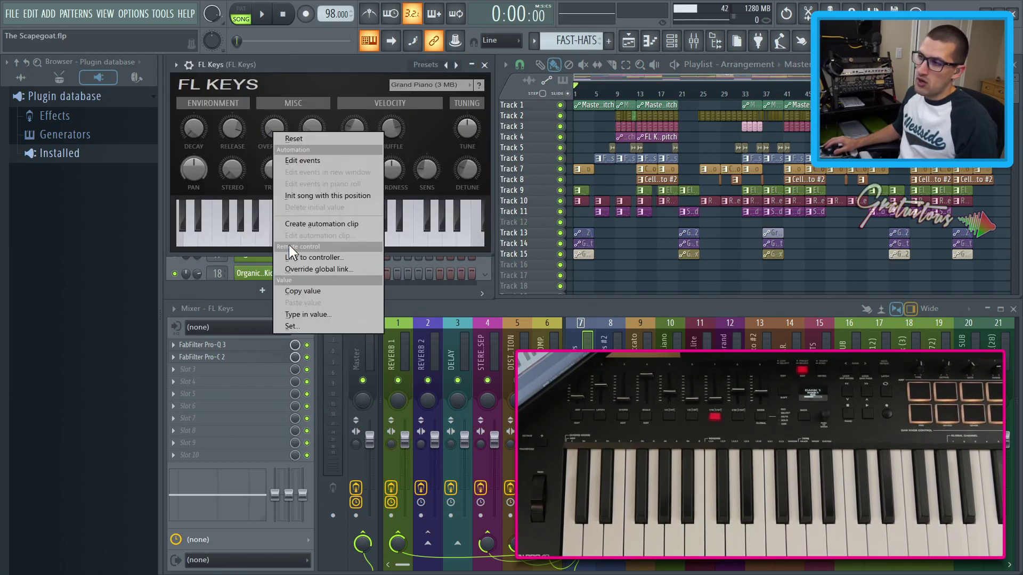
left_click(313, 258)
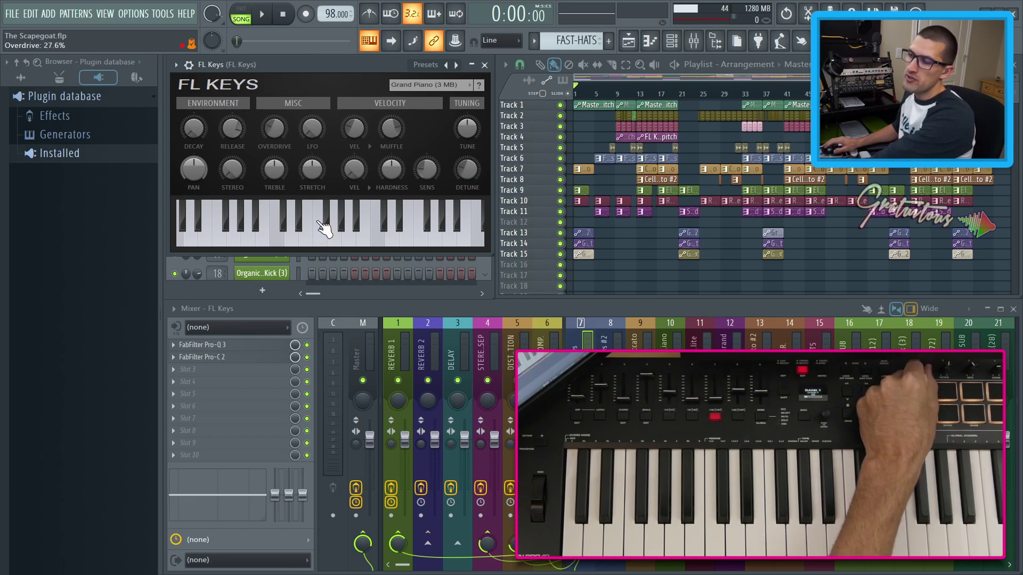
right_click(315, 131)
left_click(364, 259)
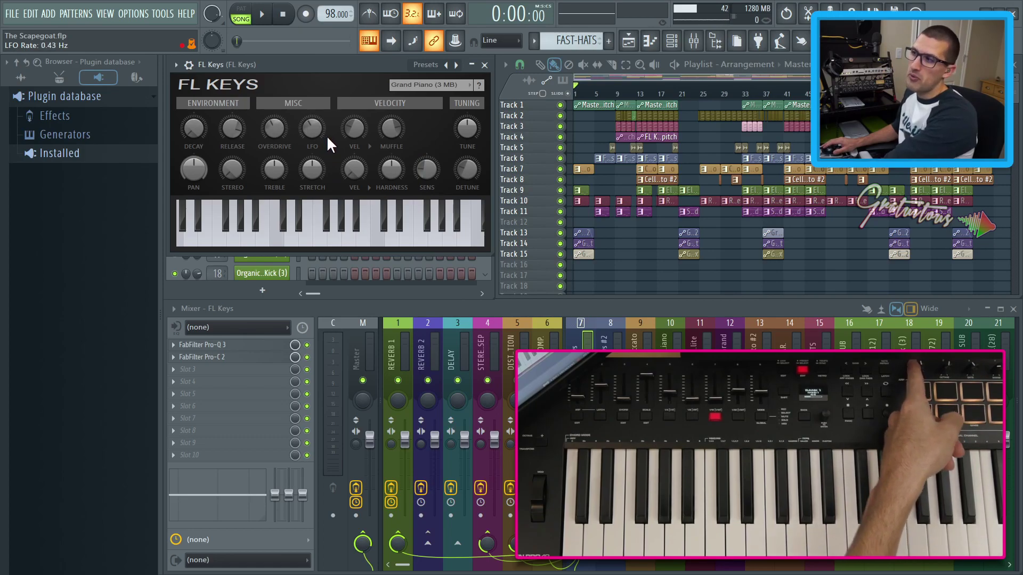
Enable Remove conflicts on the Overdrive link so it follows controller 79
right_click(282, 131)
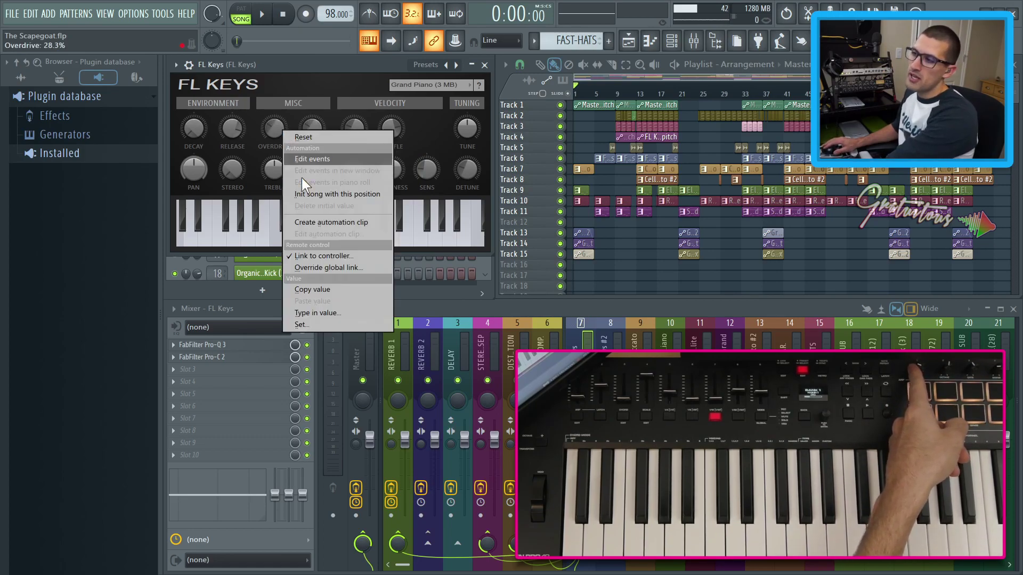
left_click(326, 257)
left_click_drag(533, 132, 296, 107)
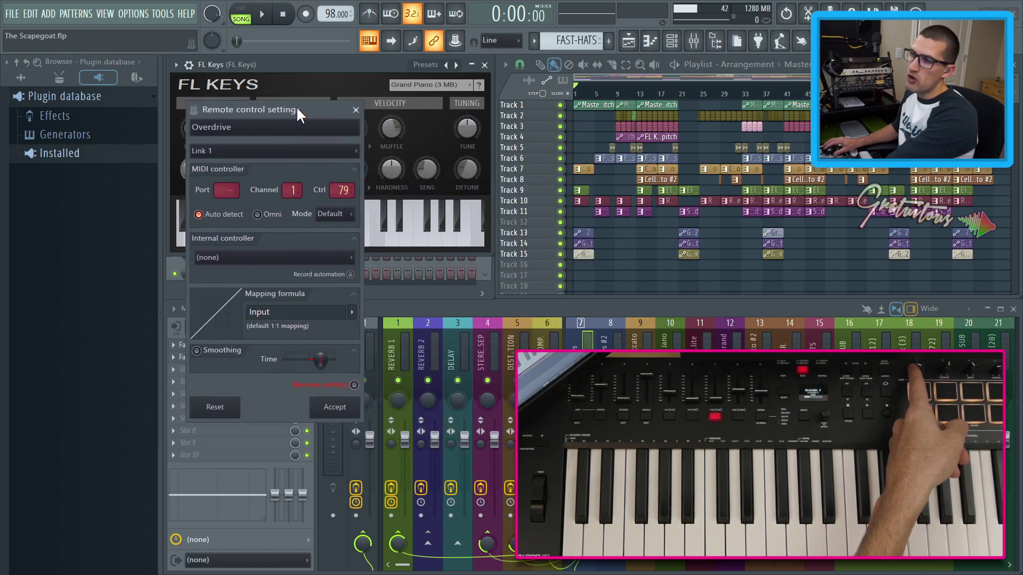
left_click(354, 385)
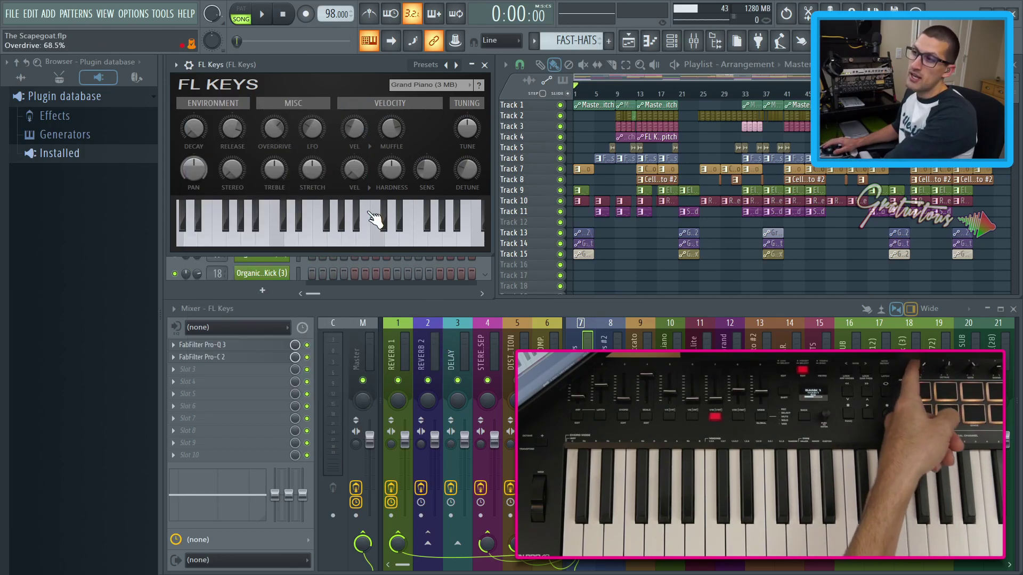
Set the FL Keys LFO Rate controller link's mapping formula to Inverted
right_click(309, 133)
left_click(347, 253)
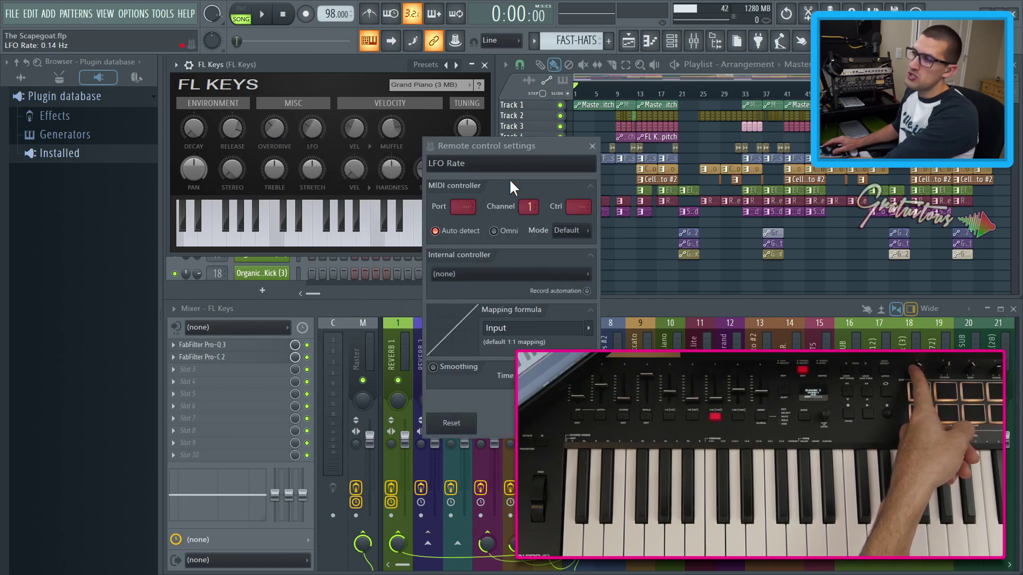
left_click_drag(542, 146, 315, 146)
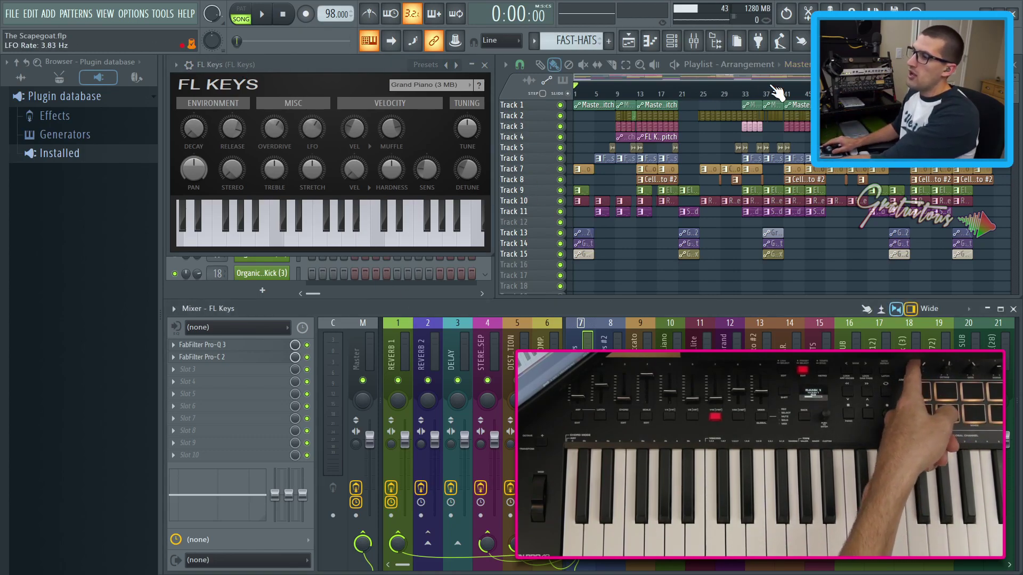
Open the Master's Pro-C 2 with its Display collapsed and place it under FL Keys
left_click(356, 345)
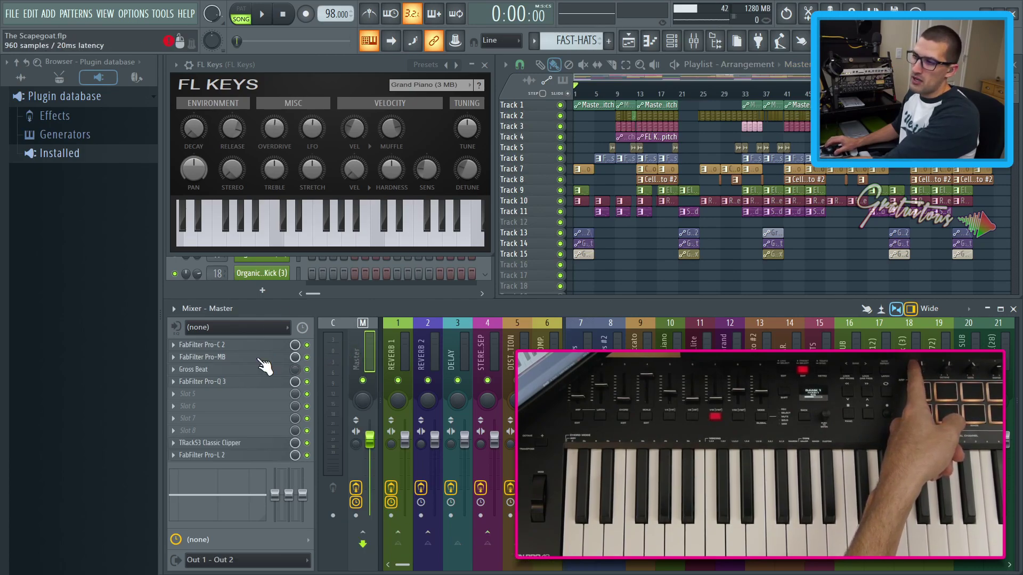
left_click(255, 345)
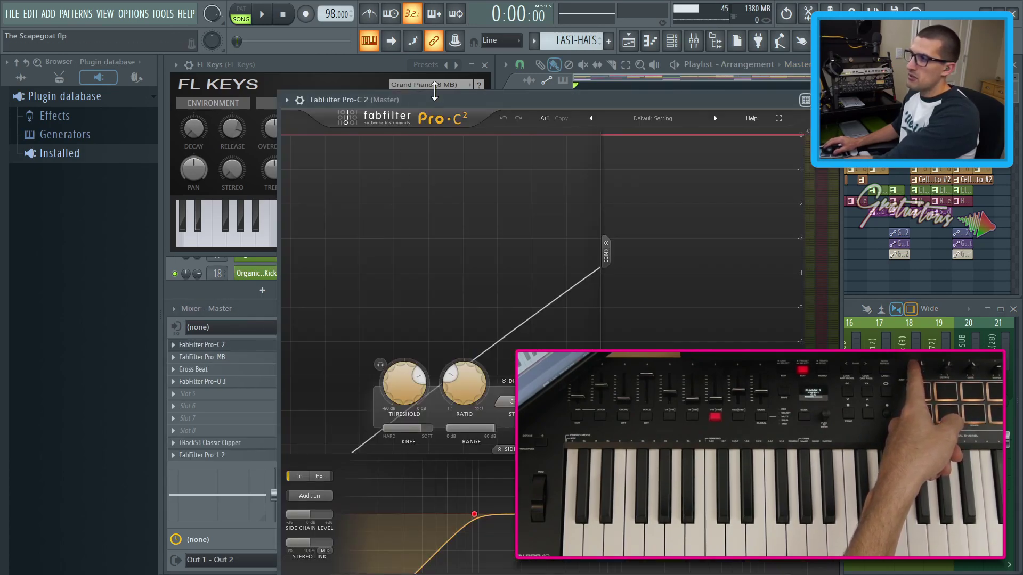
left_click(504, 381)
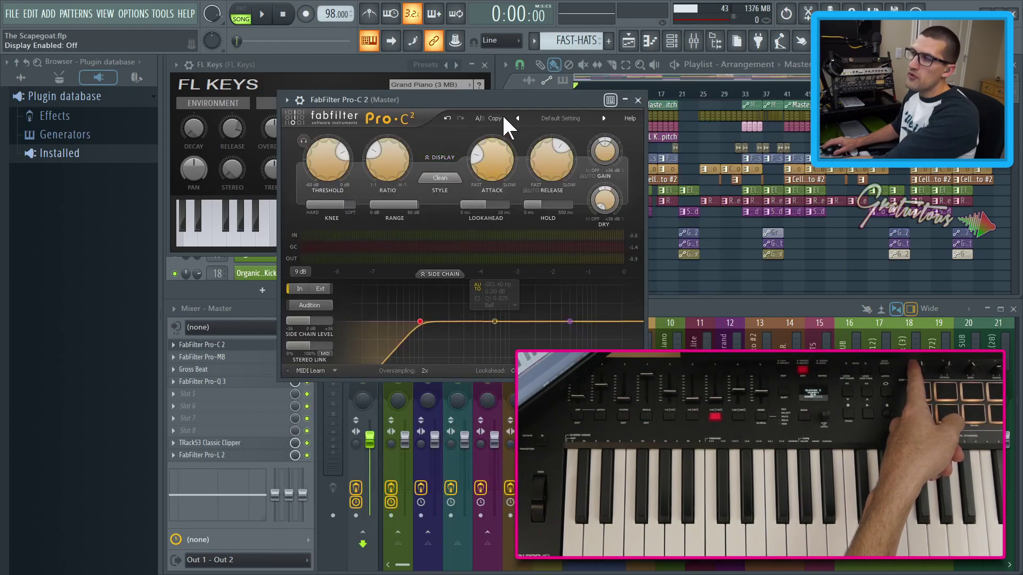
left_click_drag(506, 103, 395, 270)
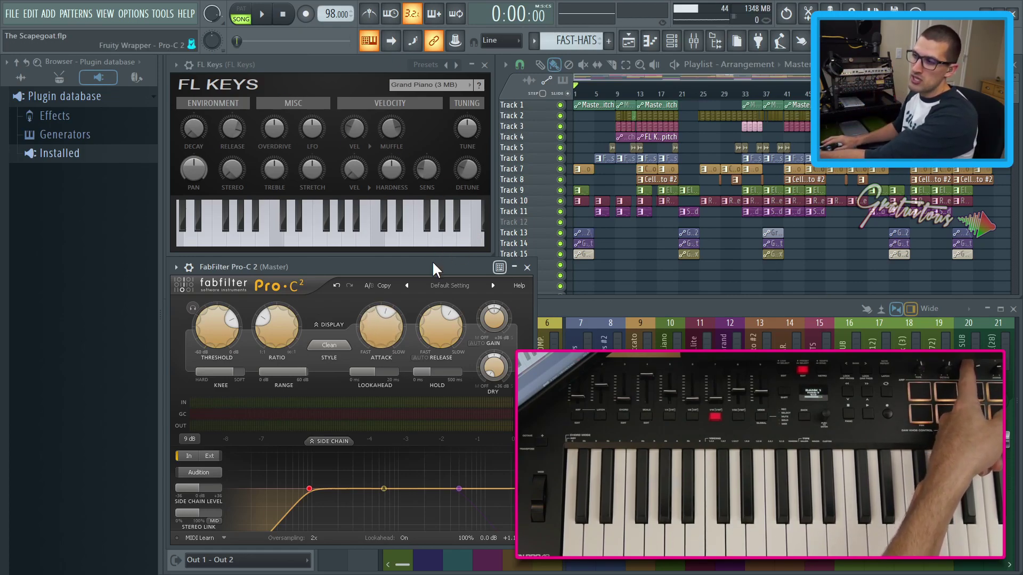
left_click(548, 309)
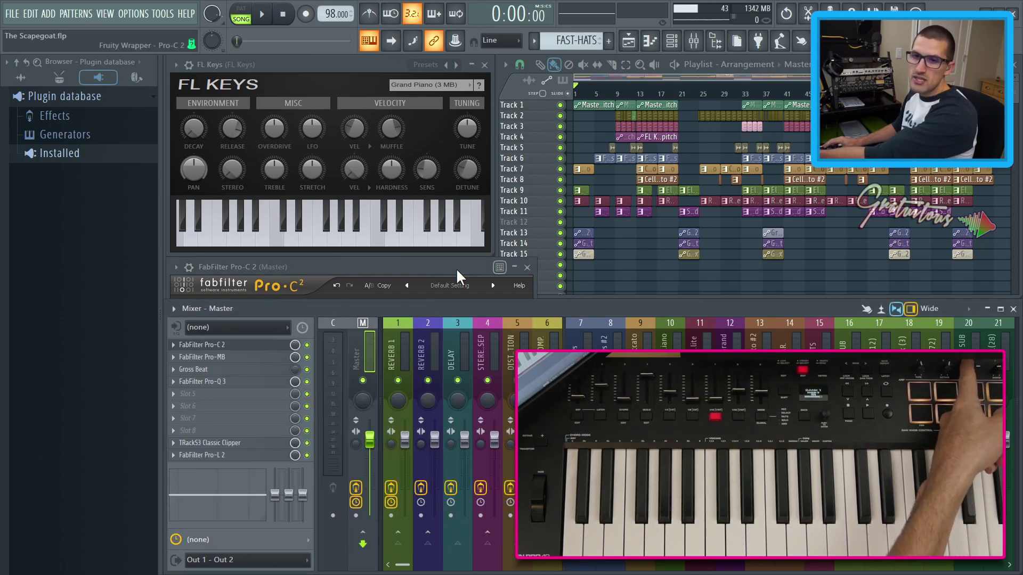
Move Pro-C 2 to the upper right and sweep LFO Rate from the hardware knob to 0.62 Hz
left_click_drag(456, 267, 779, 68)
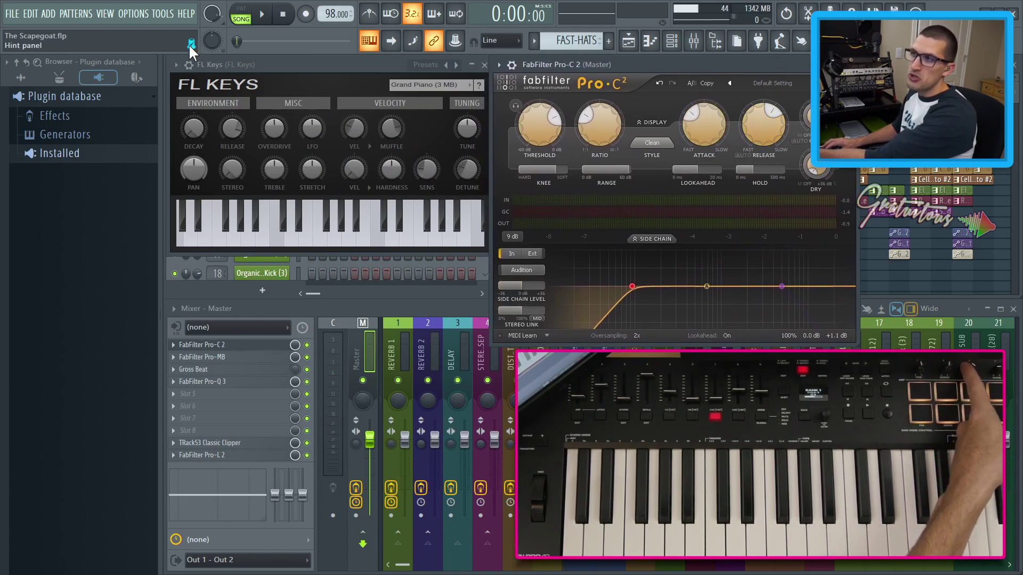
left_click(316, 309)
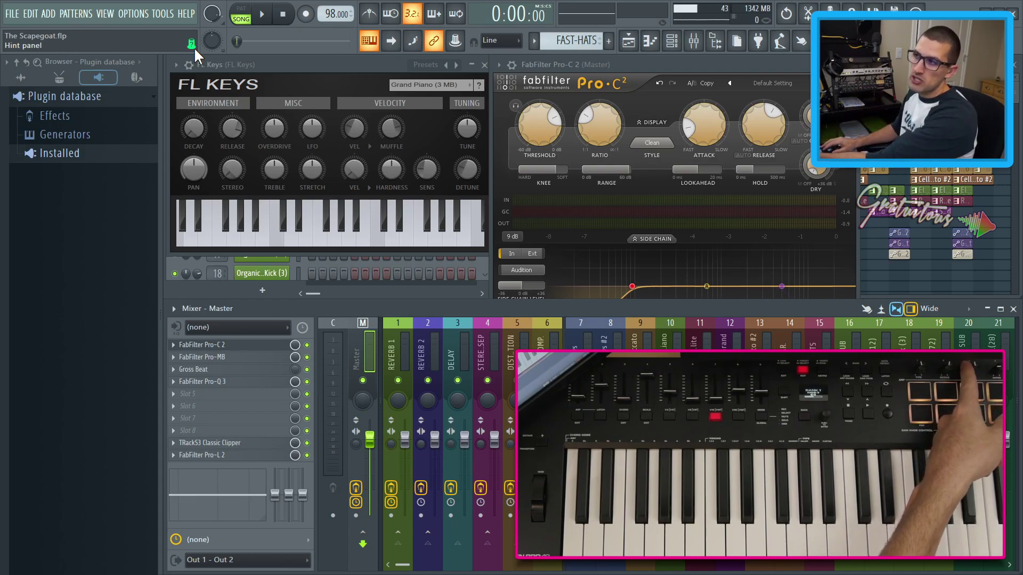
left_click(563, 62)
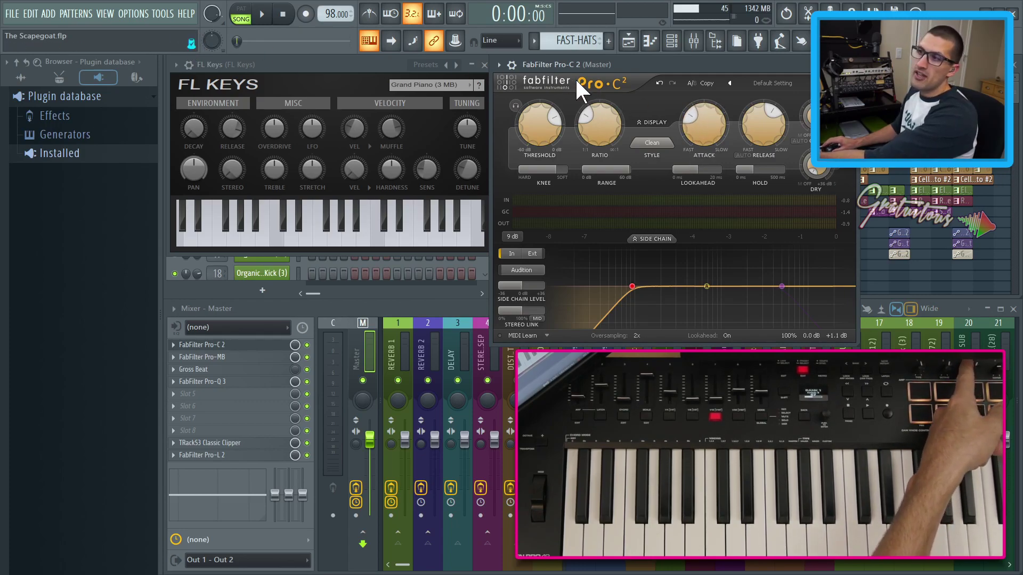
left_click(367, 67)
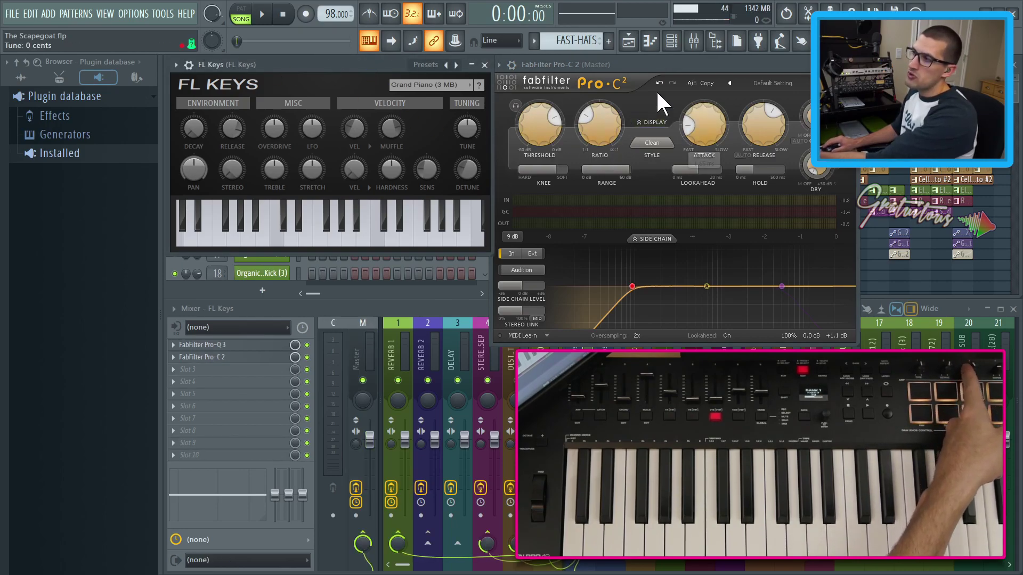
left_click(637, 66)
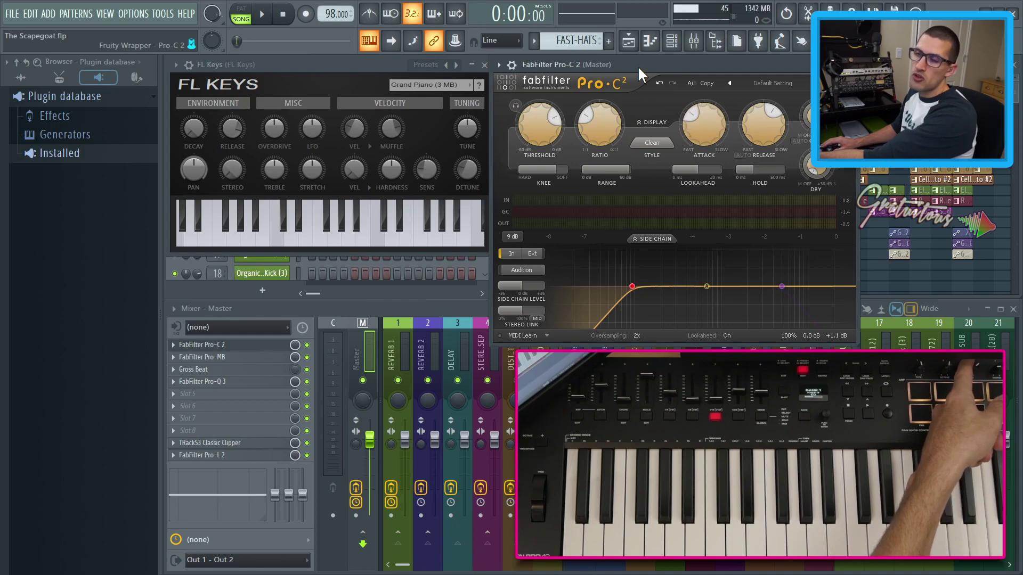
left_click(387, 64)
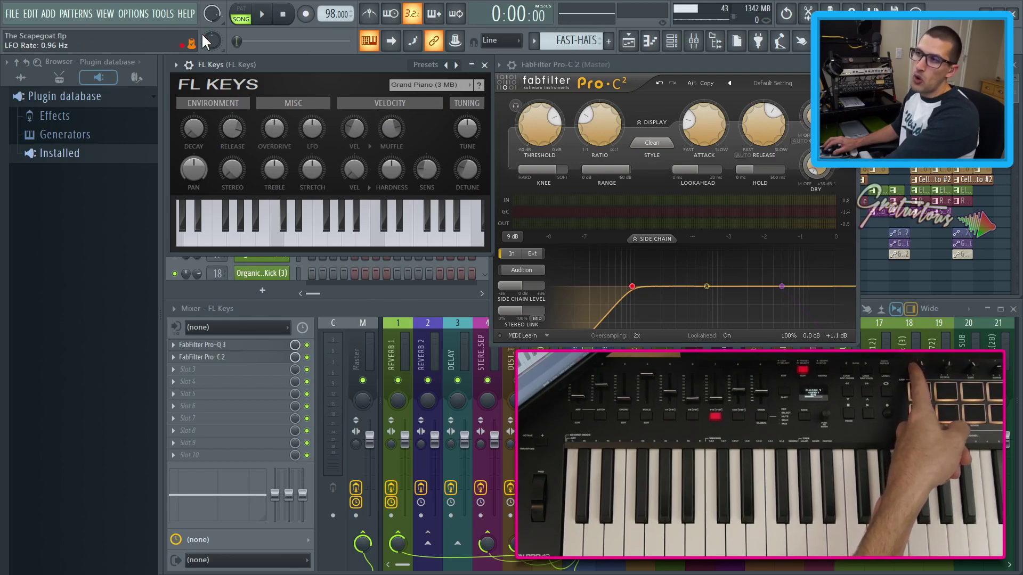
left_click(613, 63)
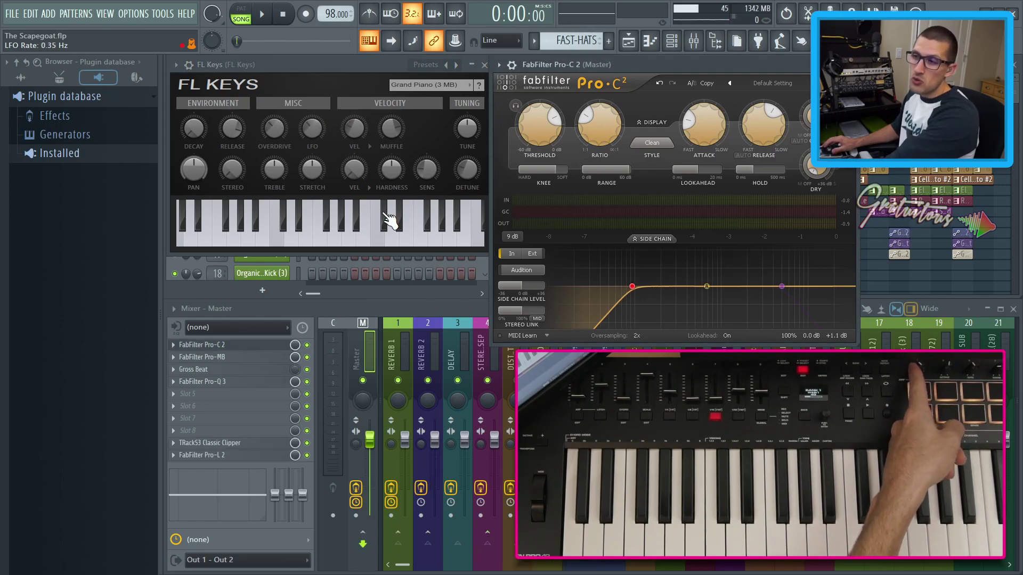
left_click(394, 309)
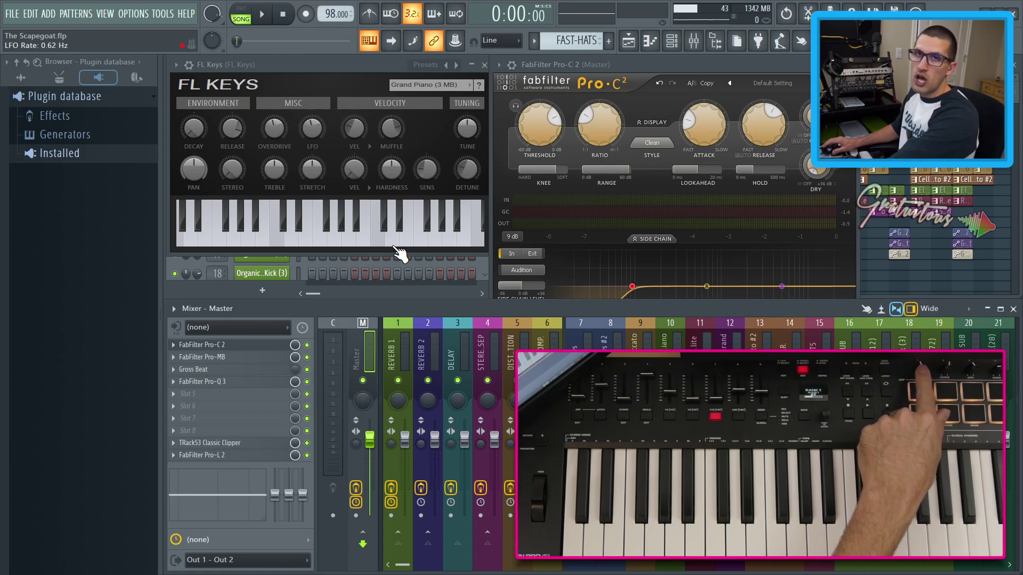
left_click(605, 68)
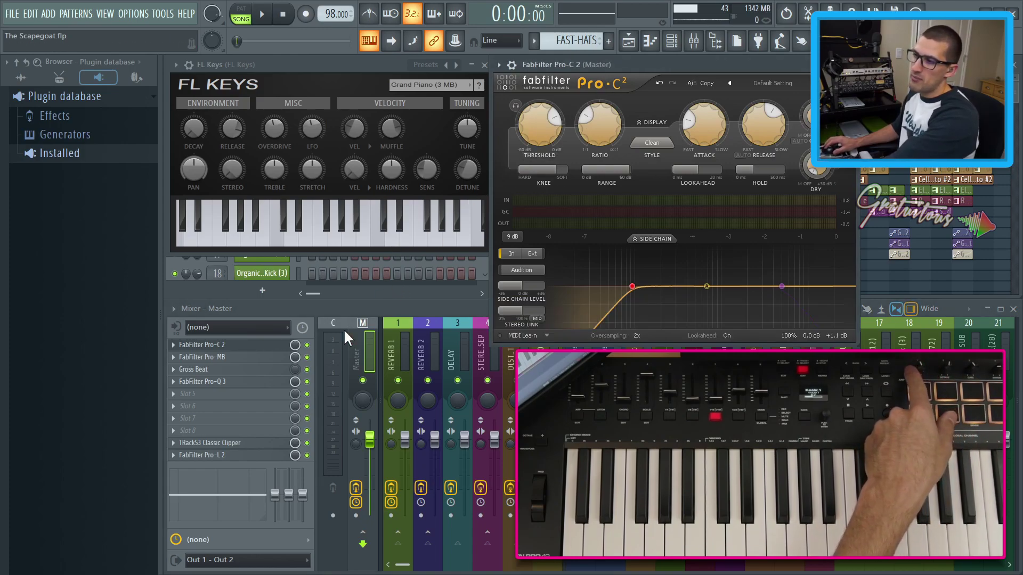
Open the Master's Pro-Q 3 and place it lower left, partly behind Pro-C 2
left_click(266, 382)
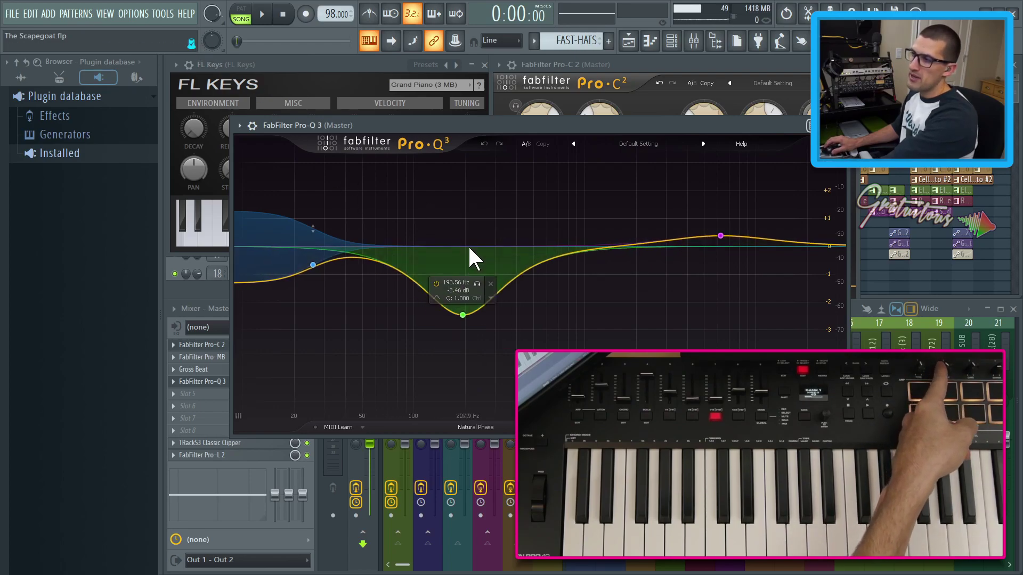
left_click(606, 63)
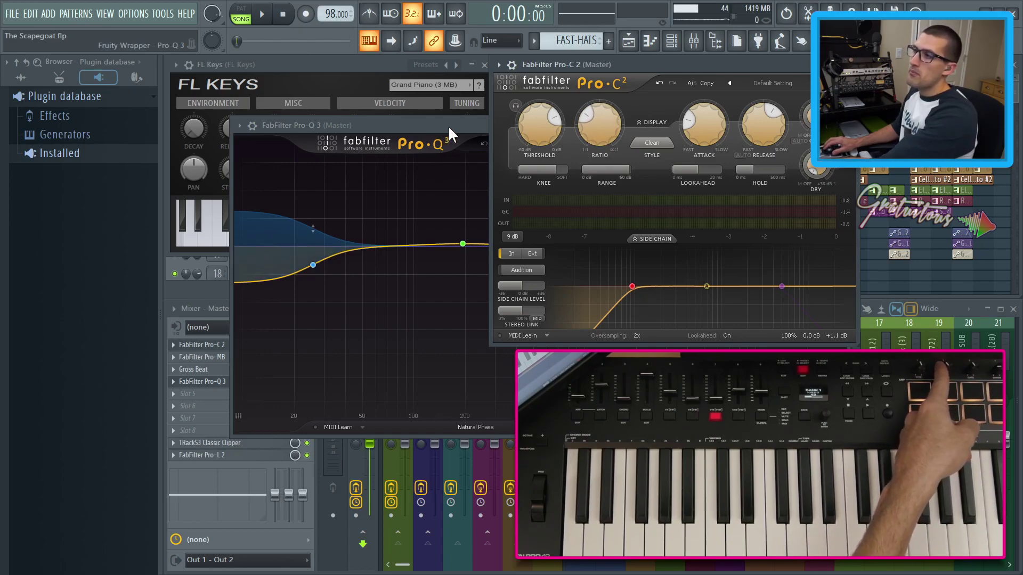
left_click_drag(449, 126, 405, 201)
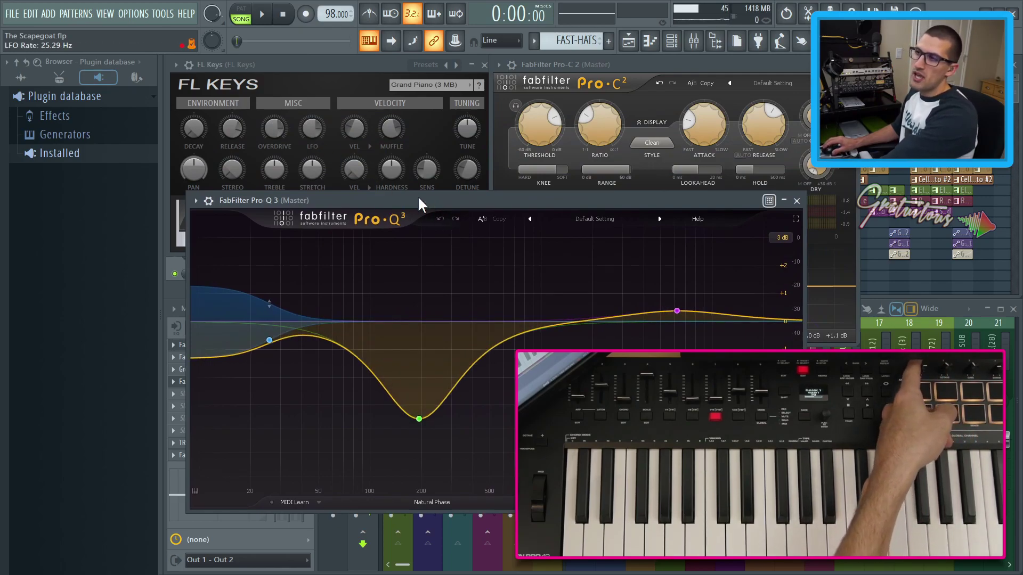
left_click(571, 65)
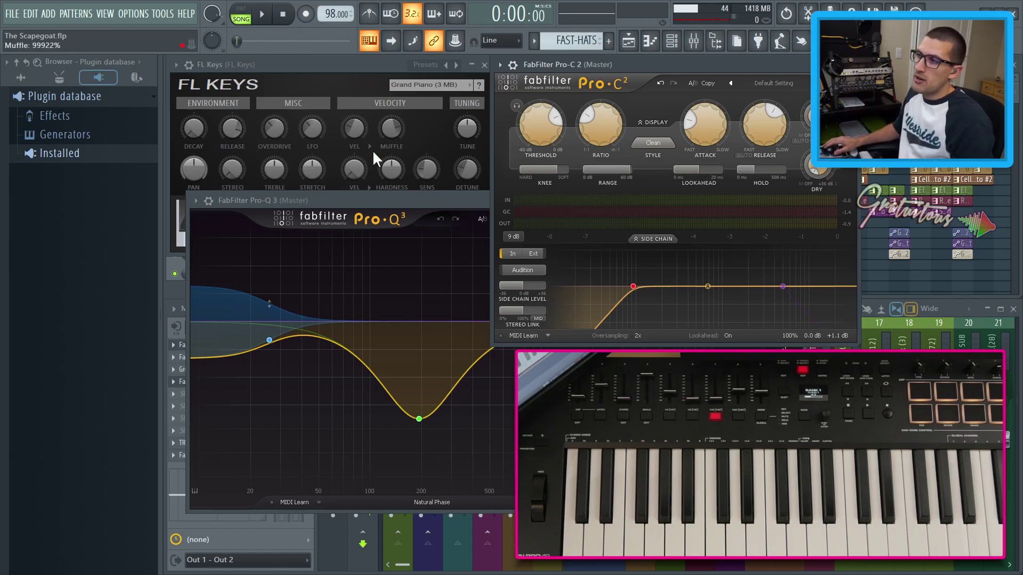
Close the FabFilter windows and browse the Installed plugin folders in the Plugin database
key("Escape")
key("Escape")
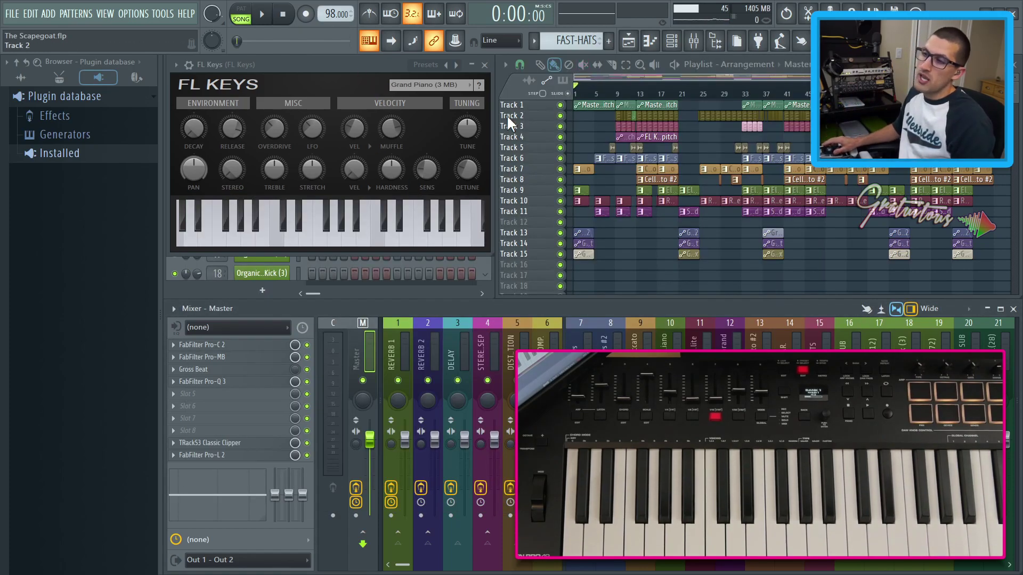
left_click(133, 160)
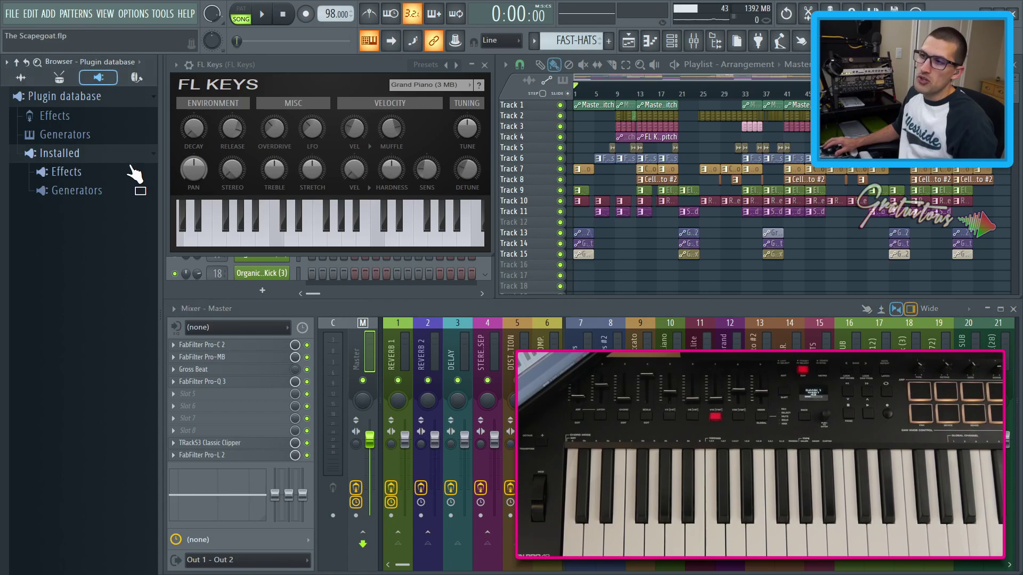
left_click(123, 174)
left_click(120, 176)
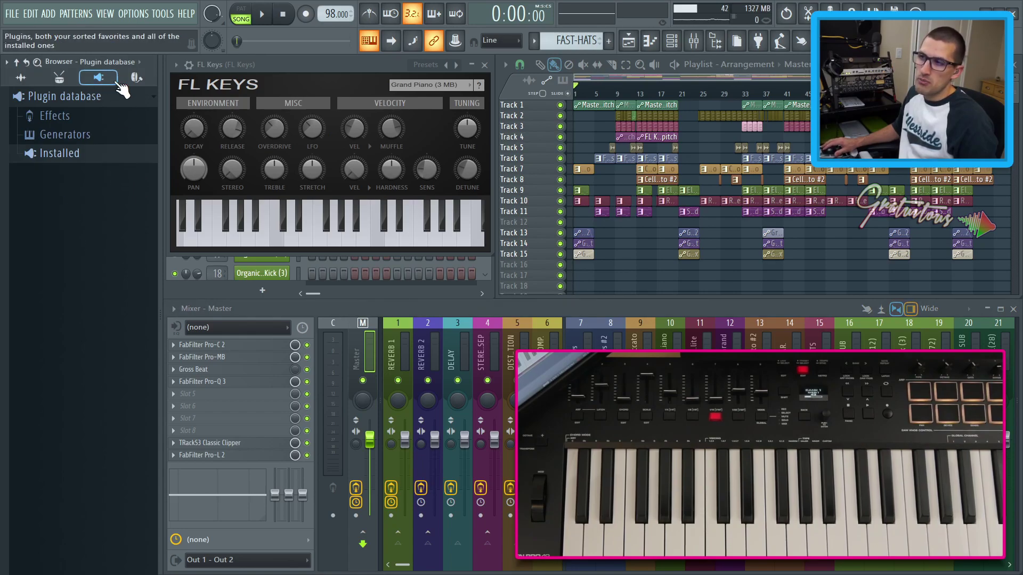
left_click(91, 154)
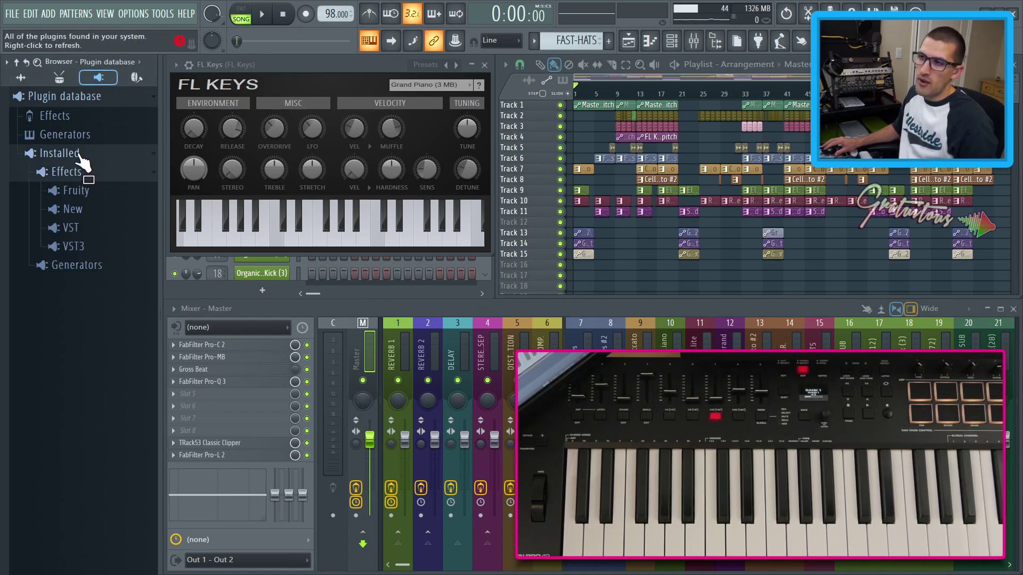
left_click(90, 191)
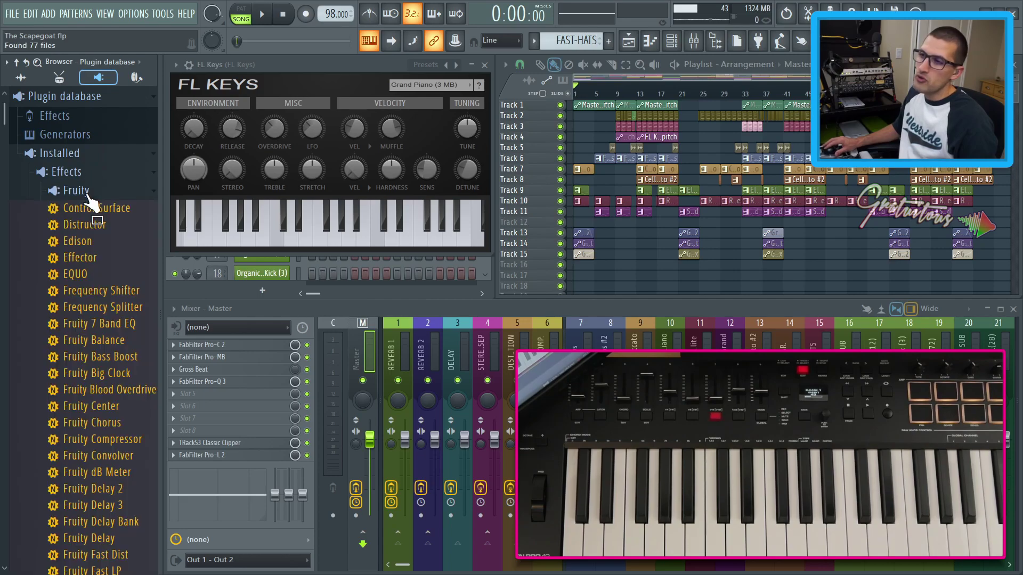
left_click(92, 157)
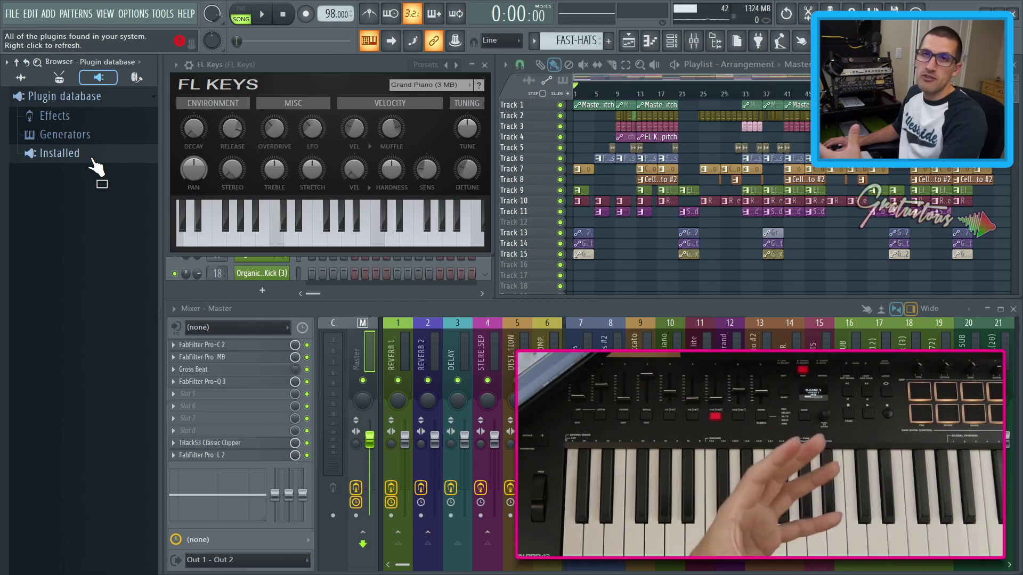
Browse the My Effects and My Generators categories, then bring up the Channel rack with FL Keys
left_click(101, 119)
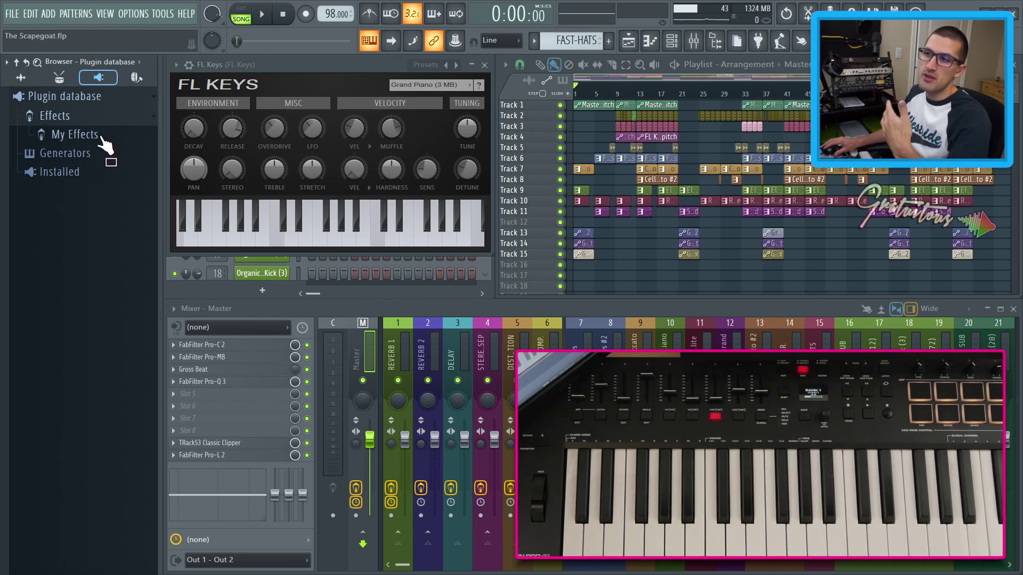
left_click(101, 132)
left_click(101, 133)
left_click(98, 140)
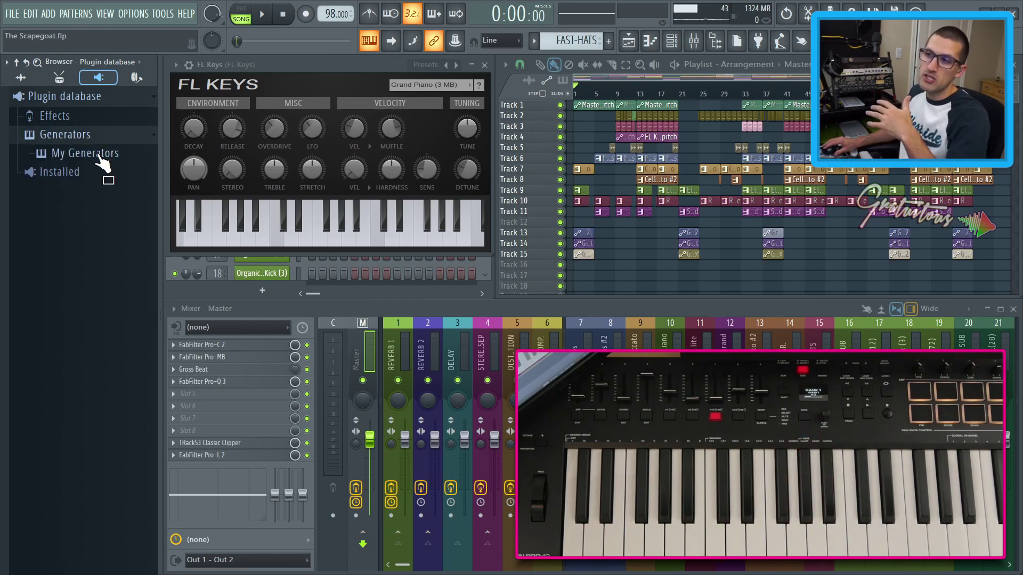
left_click(98, 154)
left_click(103, 157)
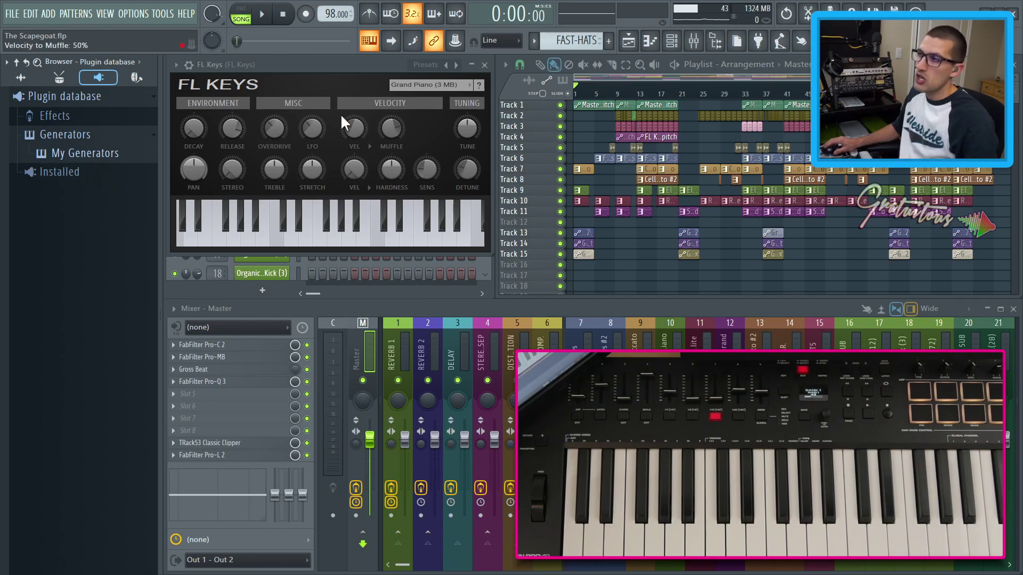
left_click(343, 68)
left_click(332, 81)
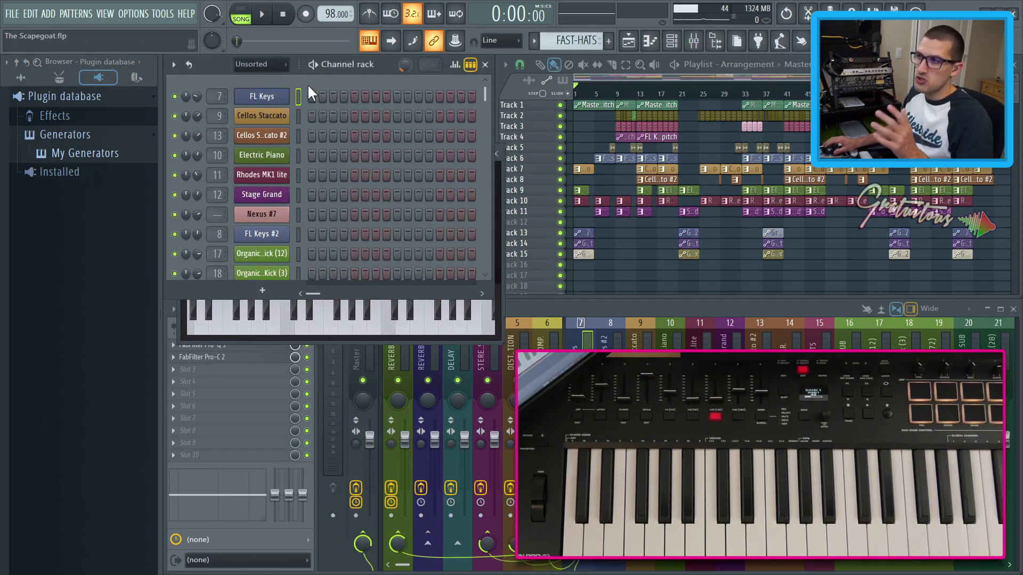
right_click(267, 98)
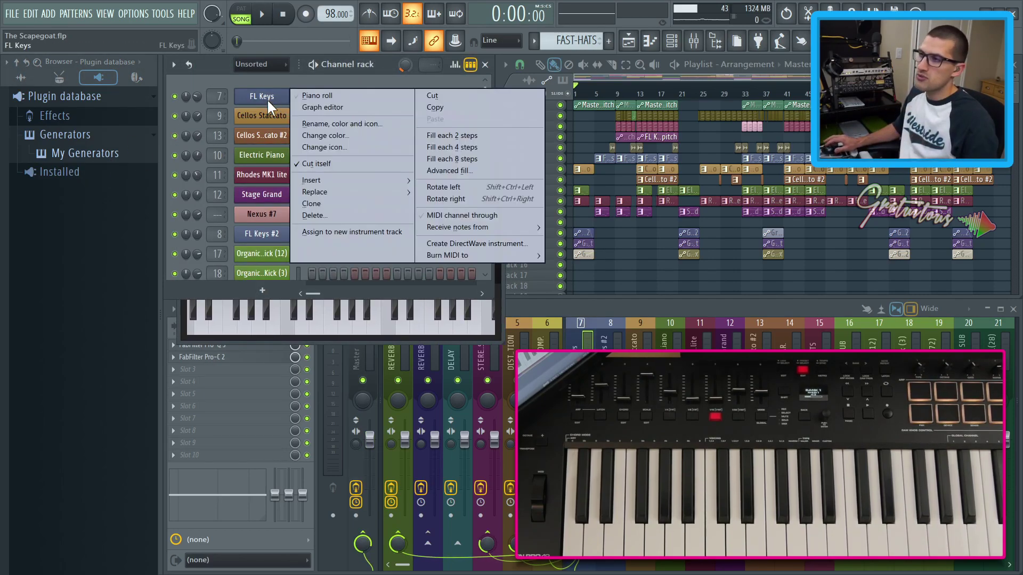
mouse_move(315, 181)
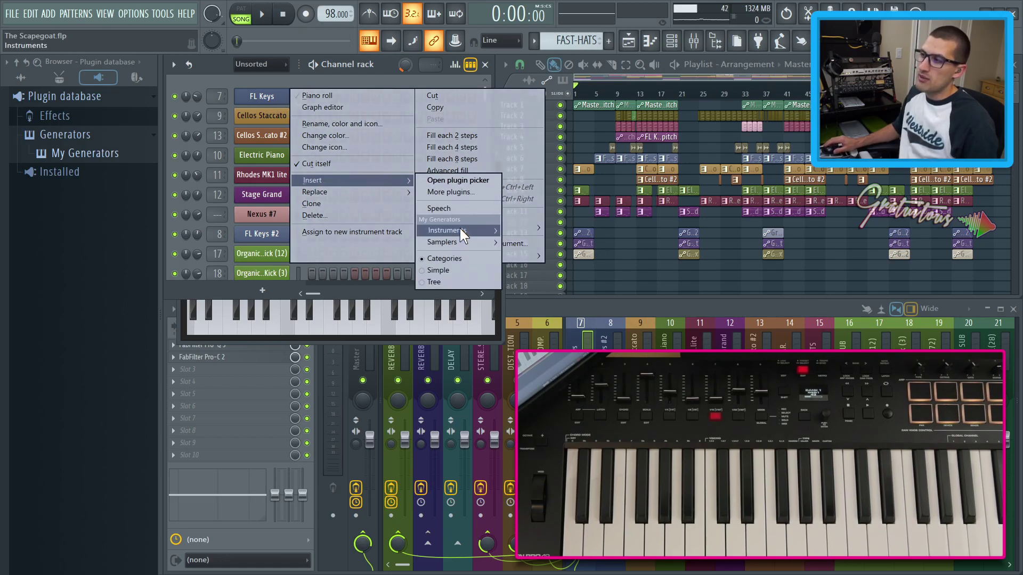
mouse_move(459, 228)
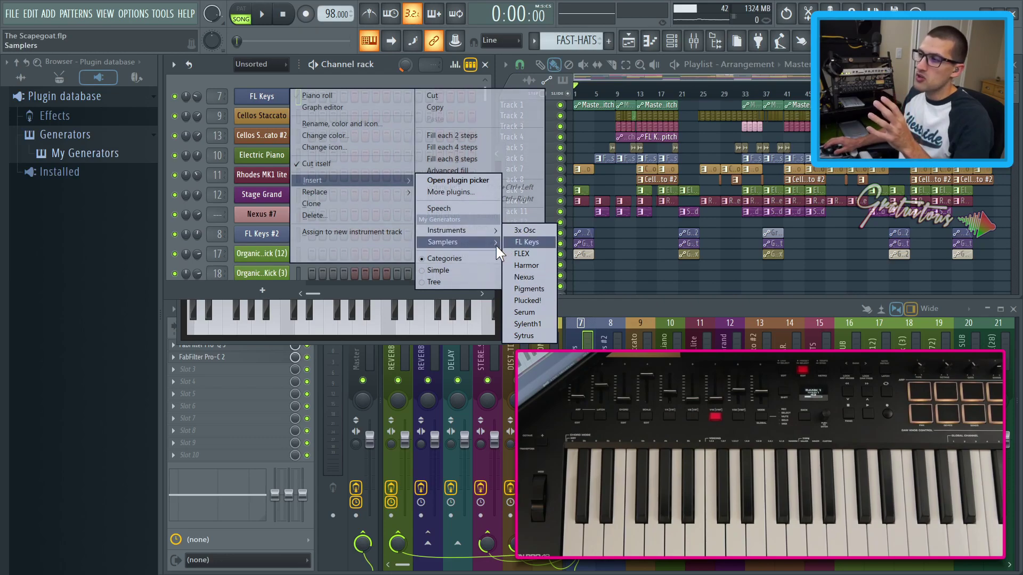
mouse_move(495, 246)
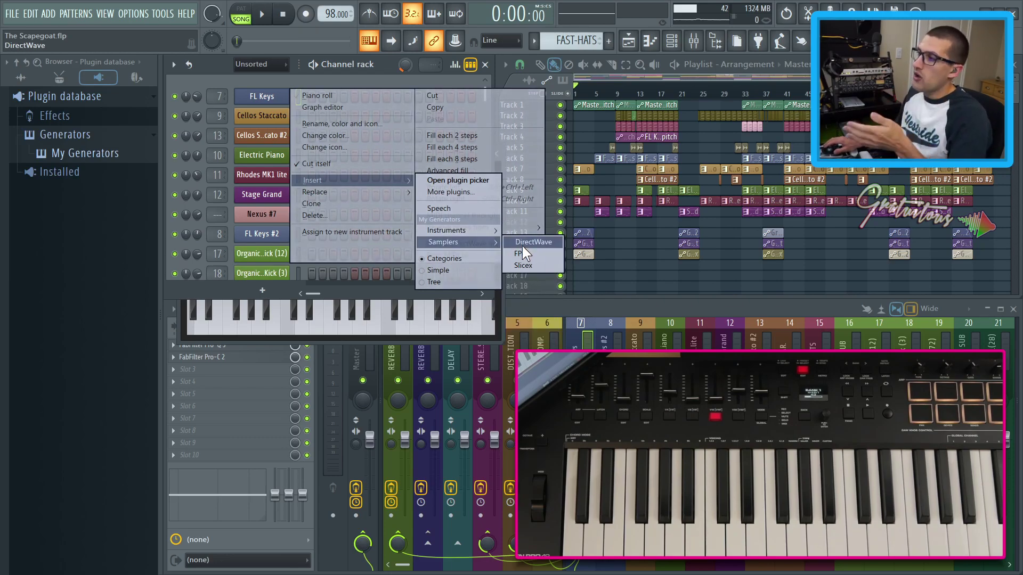
left_click(552, 310)
right_click(244, 381)
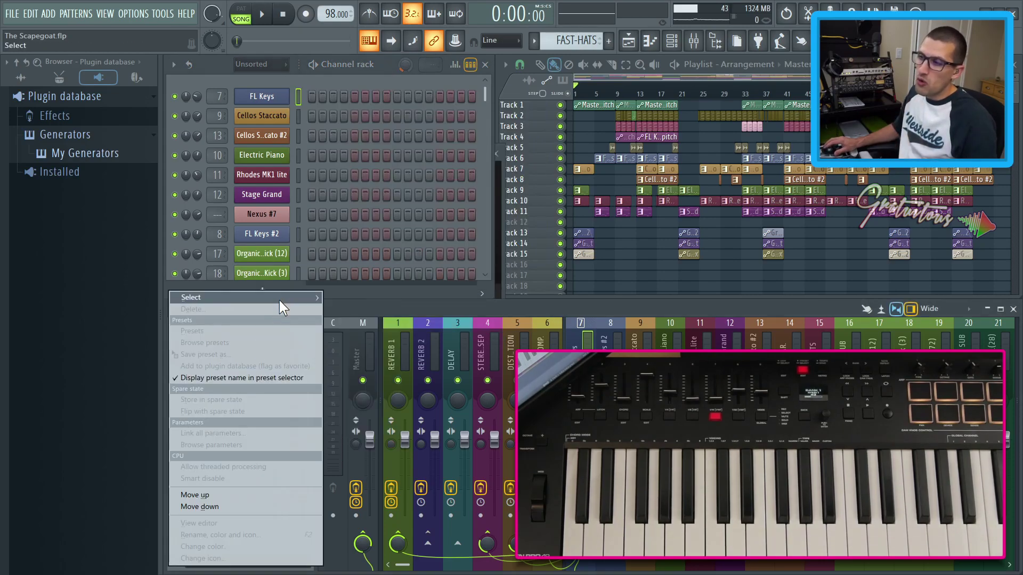
mouse_move(280, 300)
mouse_move(361, 326)
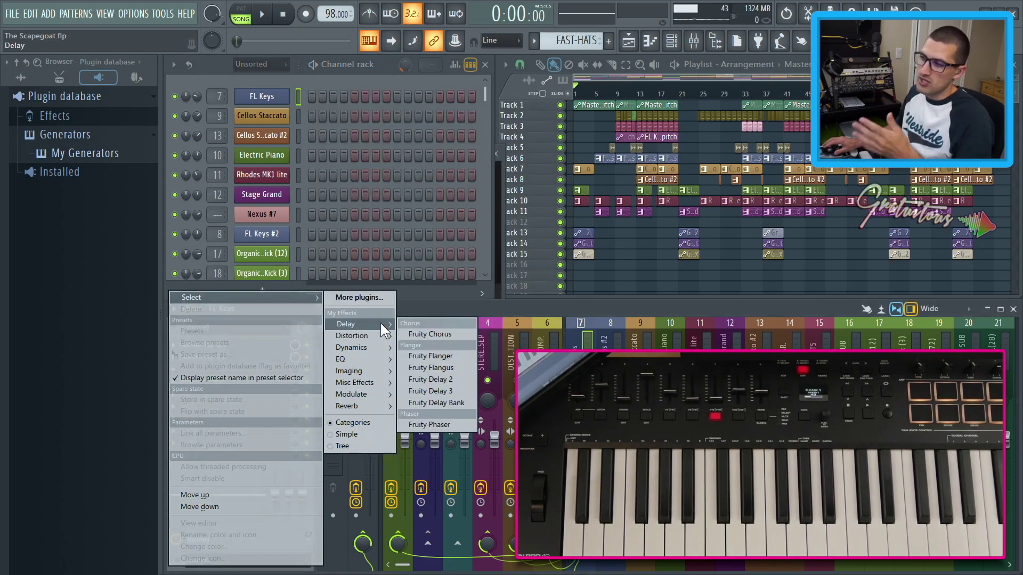
mouse_move(379, 347)
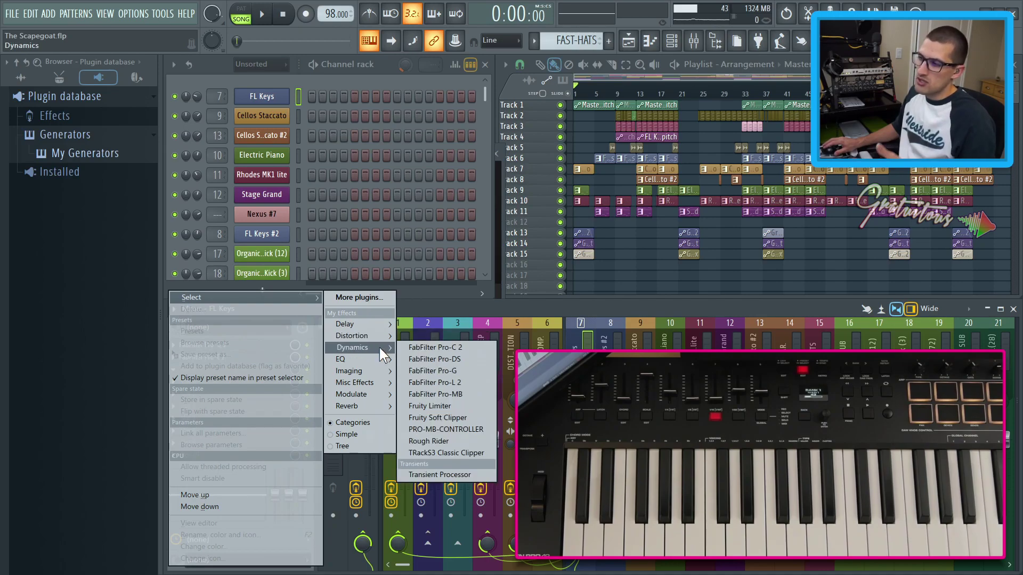
left_click(426, 304)
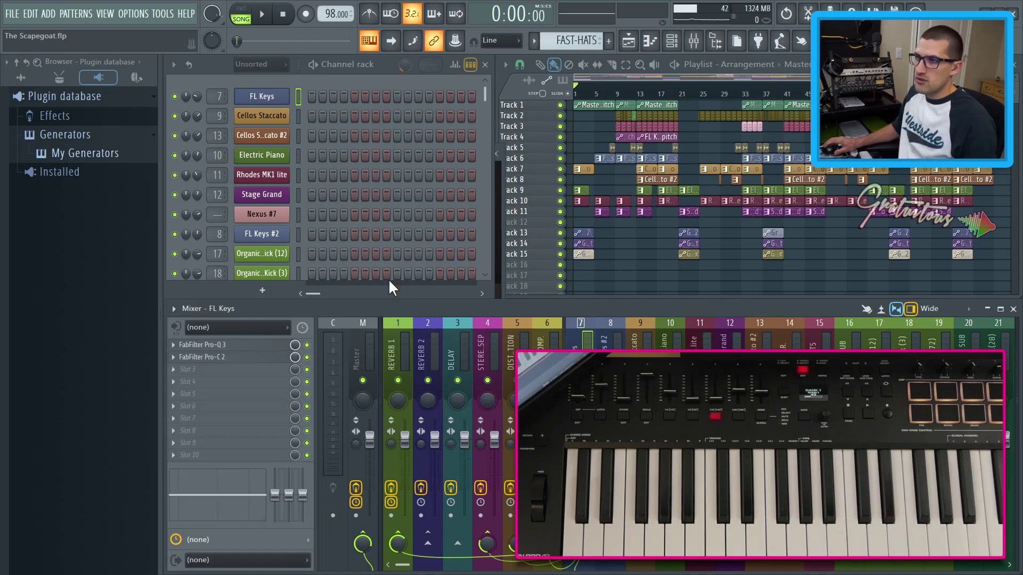
Browse the Plugin database's Generators and Effects folders to the installed Fruity effects
left_click(132, 154)
left_click(129, 169)
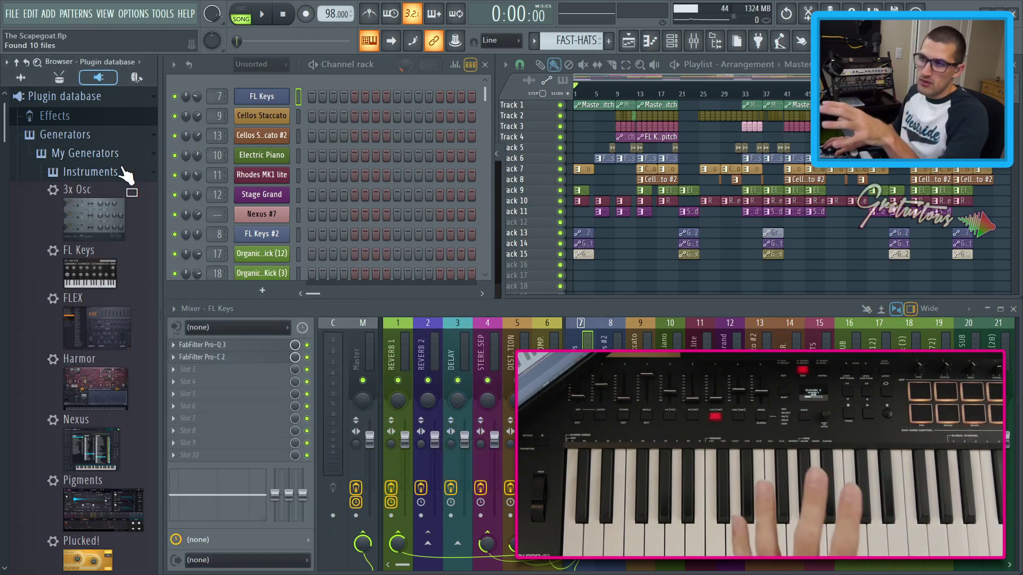
left_click(120, 135)
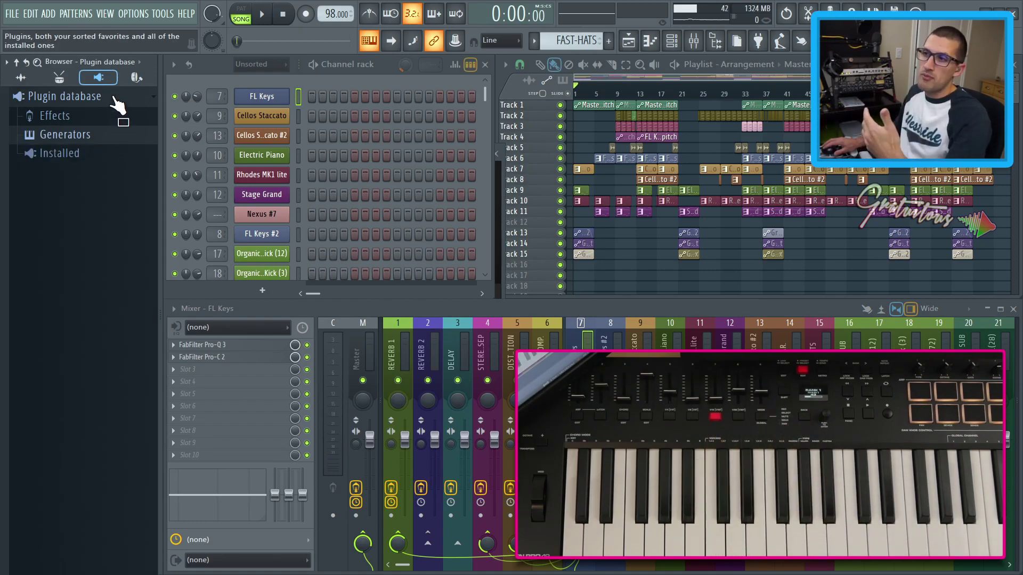
left_click(104, 156)
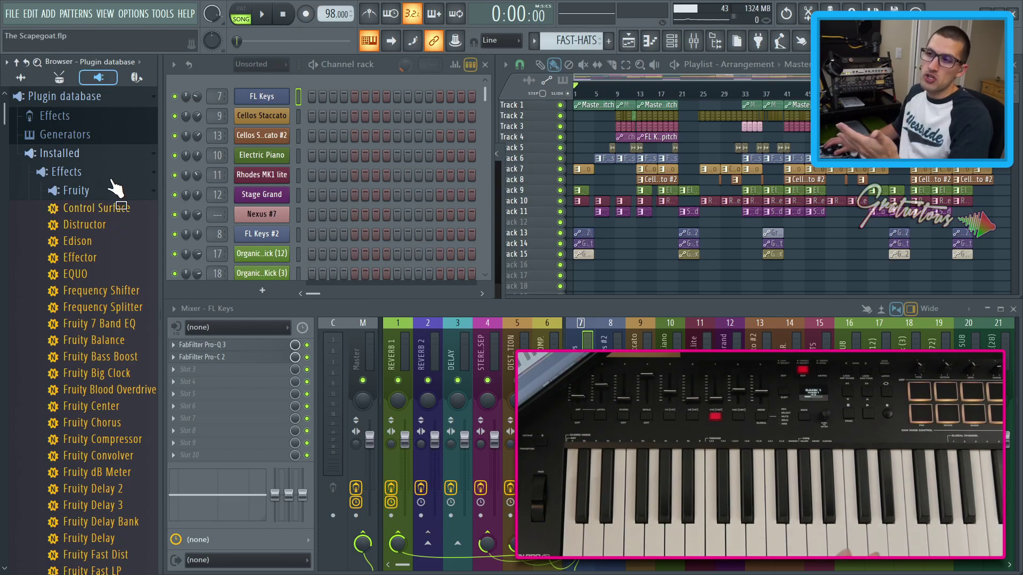
left_click(112, 117)
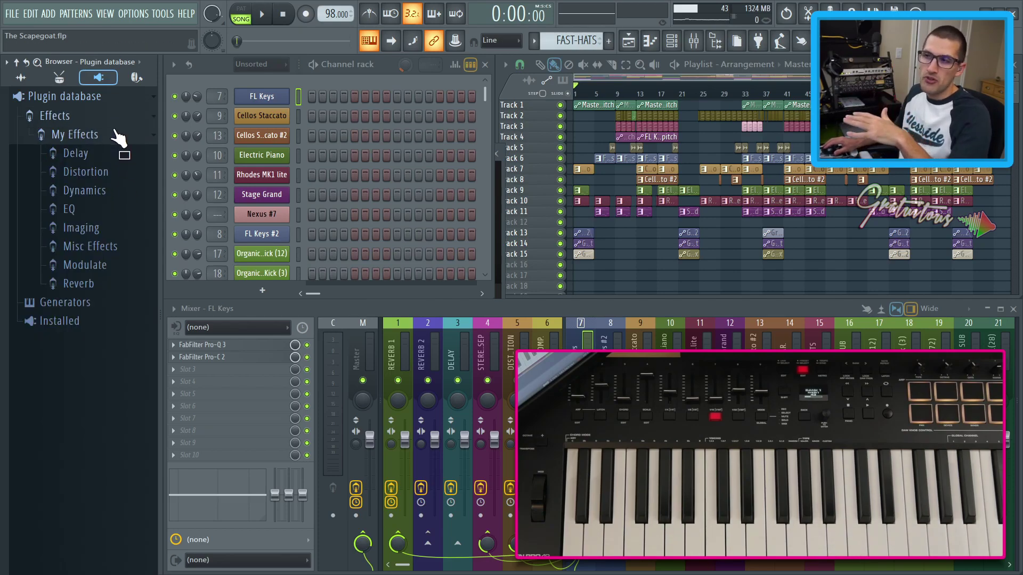
left_click(116, 138)
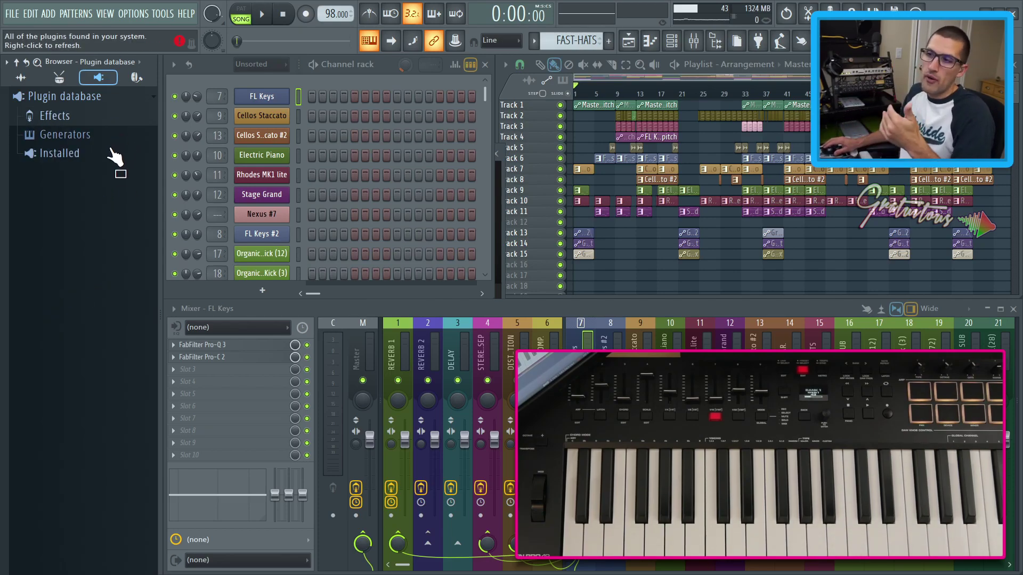
left_click(113, 154)
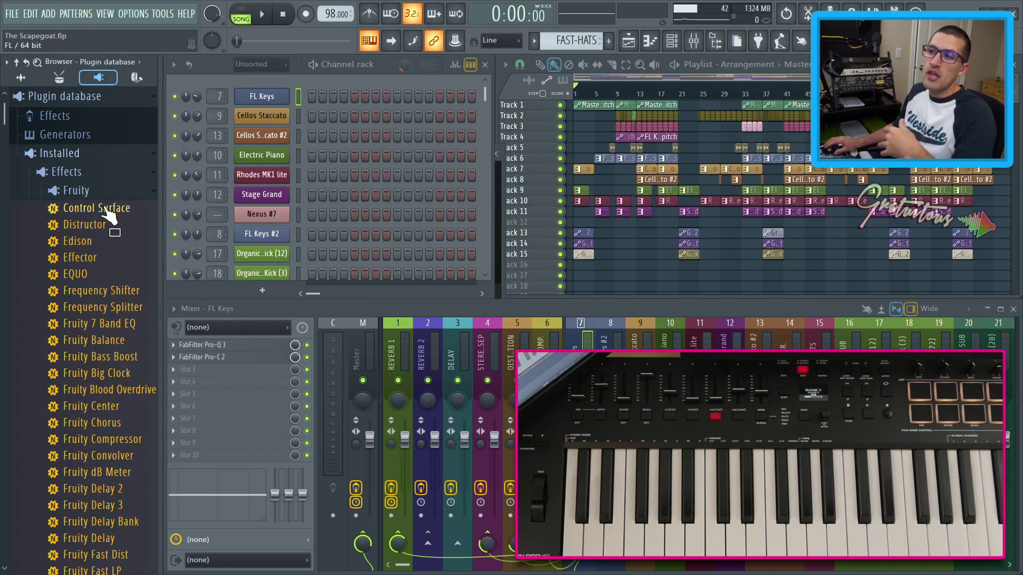
Add Control Surface to the FL Keys mixer insert and give it a green knob
left_click_drag(106, 212, 216, 369)
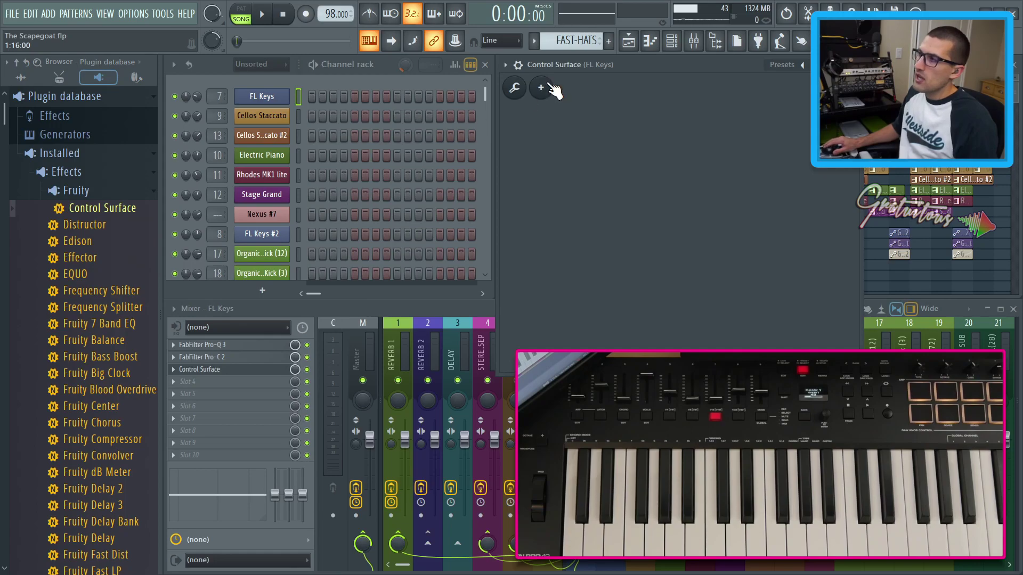
left_click_drag(590, 63, 271, 86)
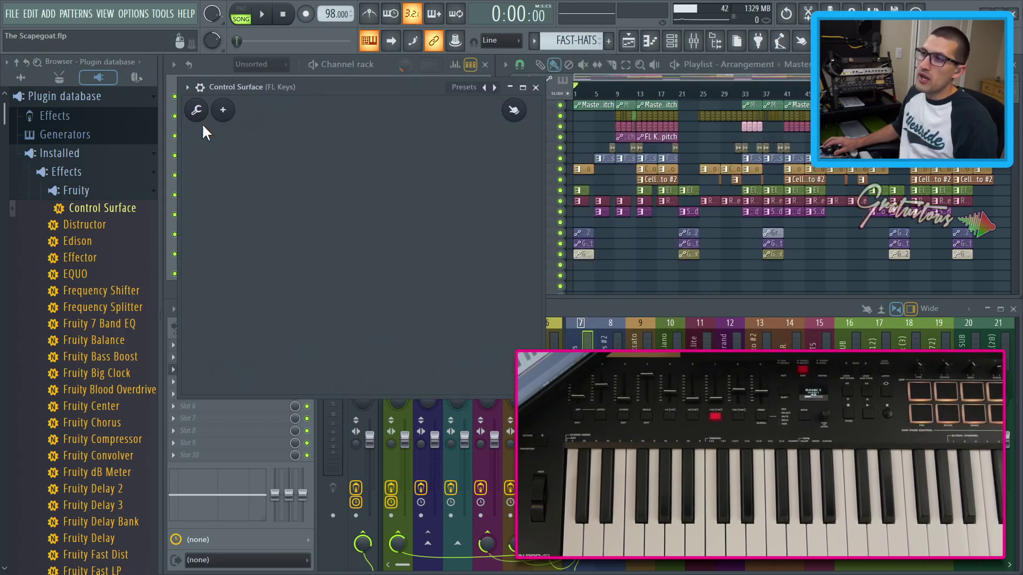
left_click(224, 111)
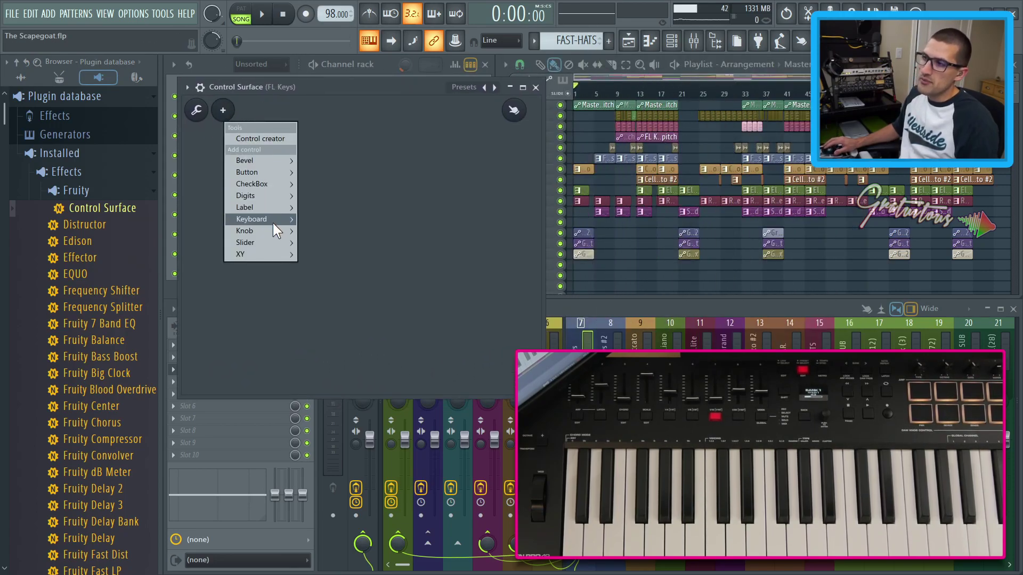
mouse_move(273, 232)
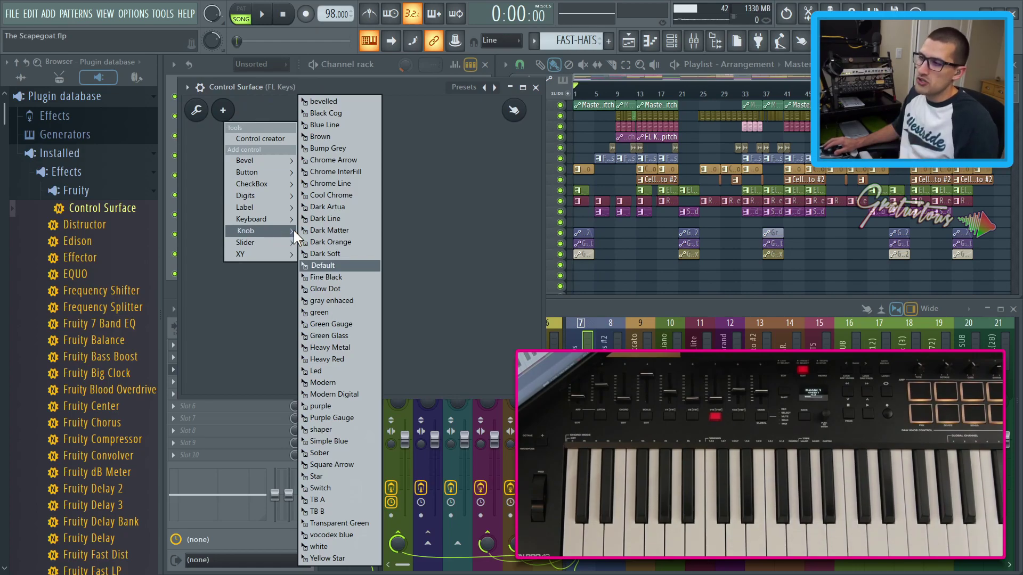
left_click(340, 313)
Change Knob 1 to a new style, enlarge it, and exit editing mode
right_click(236, 177)
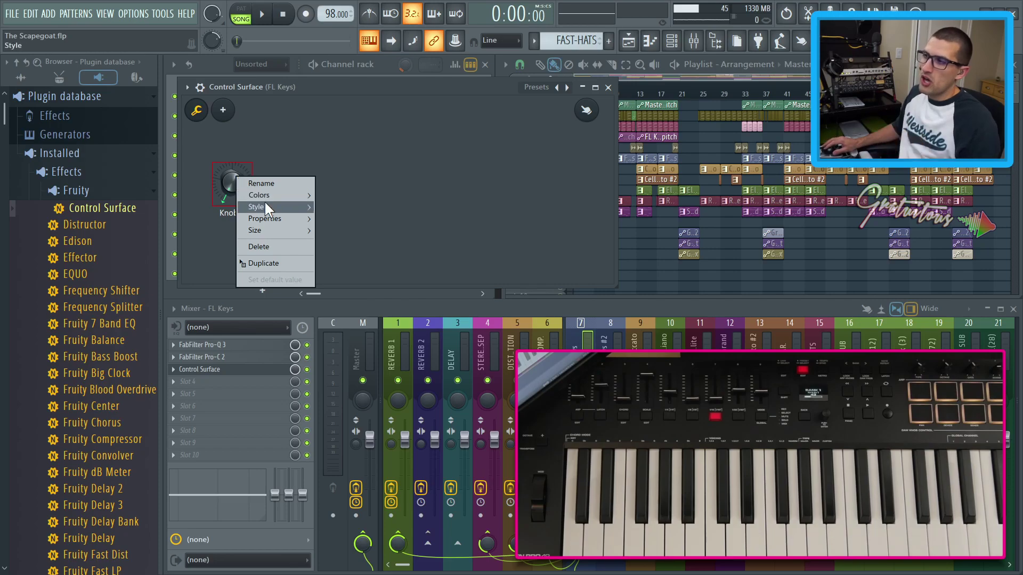
mouse_move(269, 206)
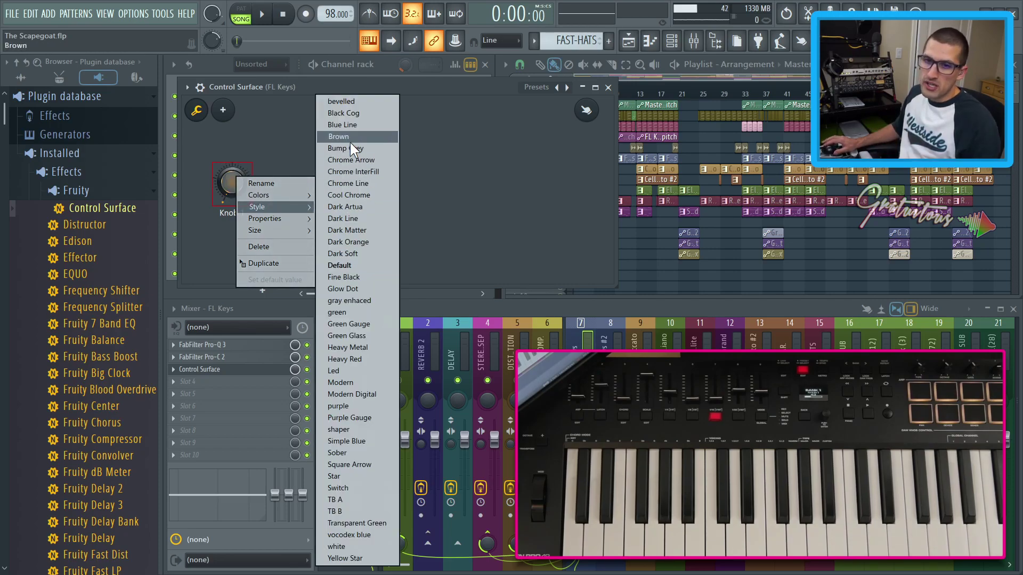
left_click(365, 212)
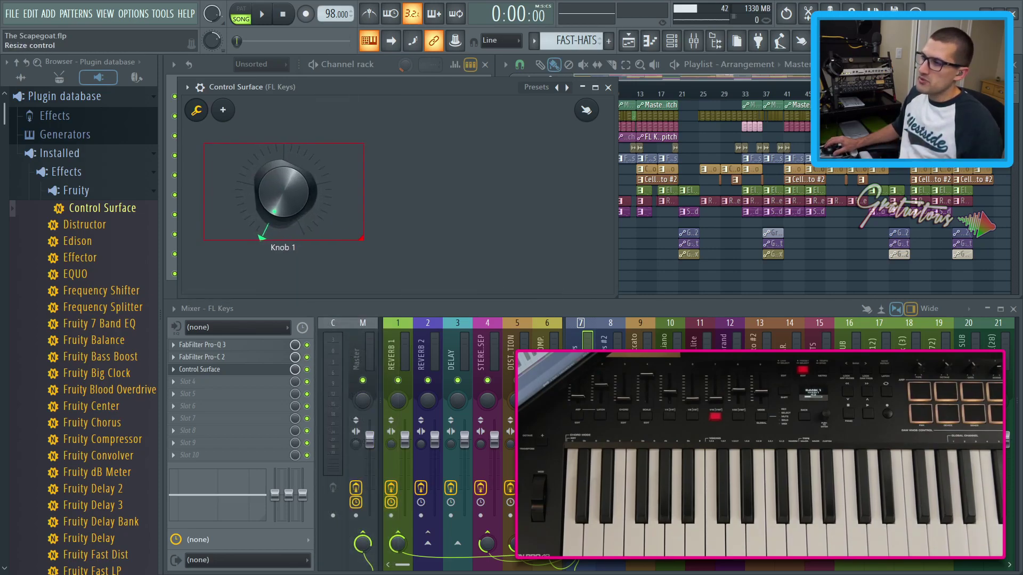
left_click_drag(362, 239, 381, 251)
left_click(198, 110)
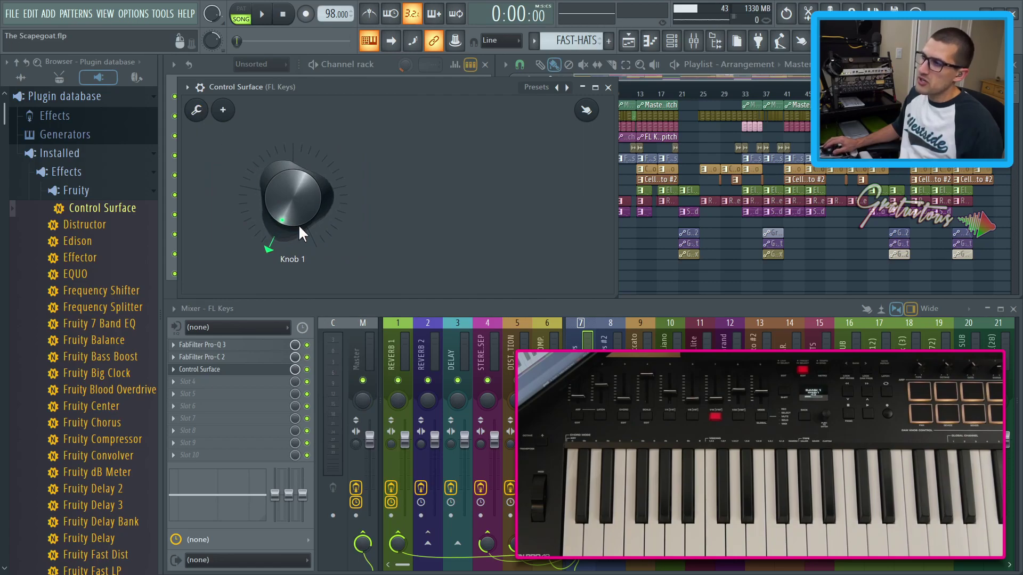
right_click(301, 206)
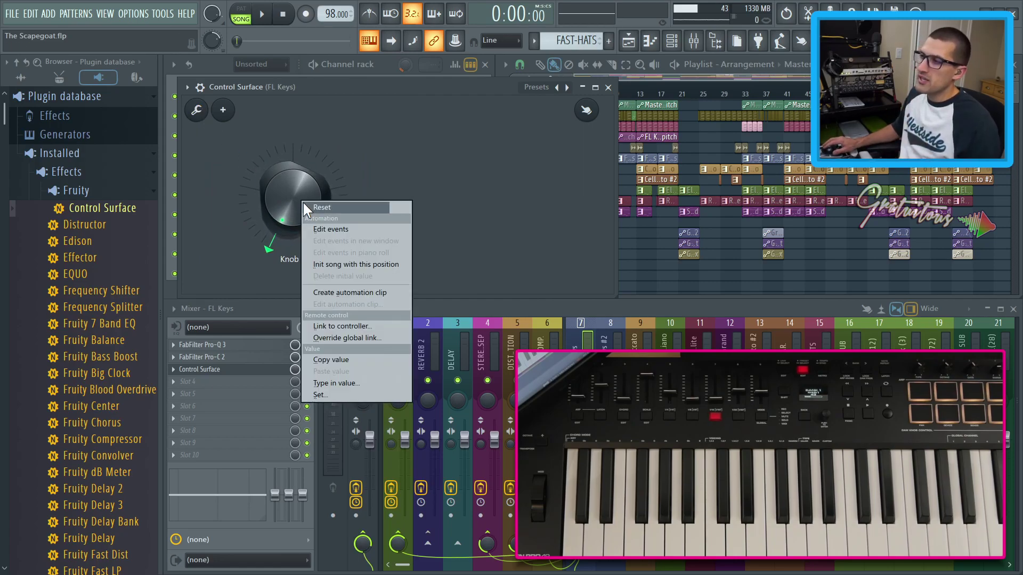
left_click(362, 336)
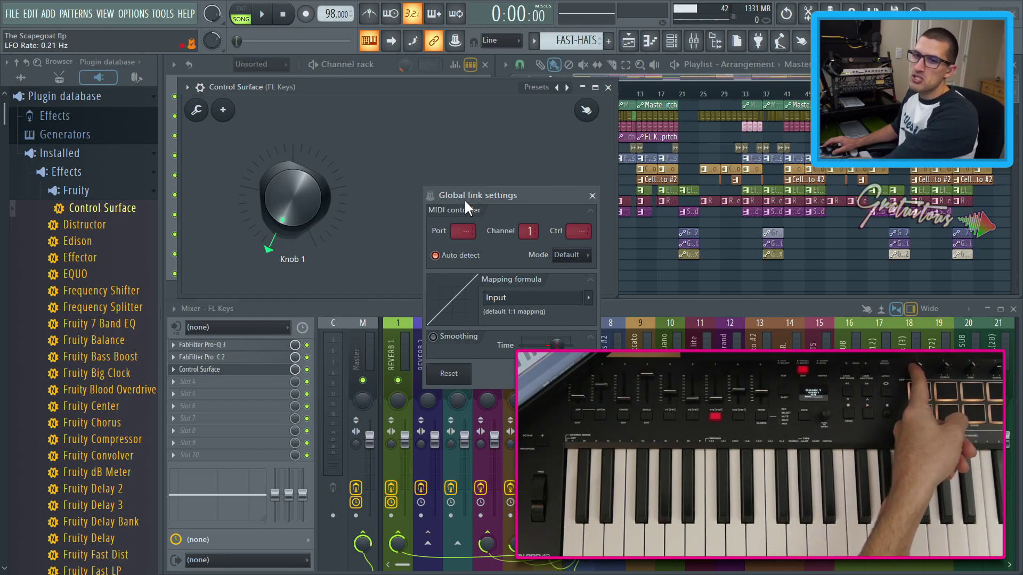
left_click_drag(465, 200, 392, 180)
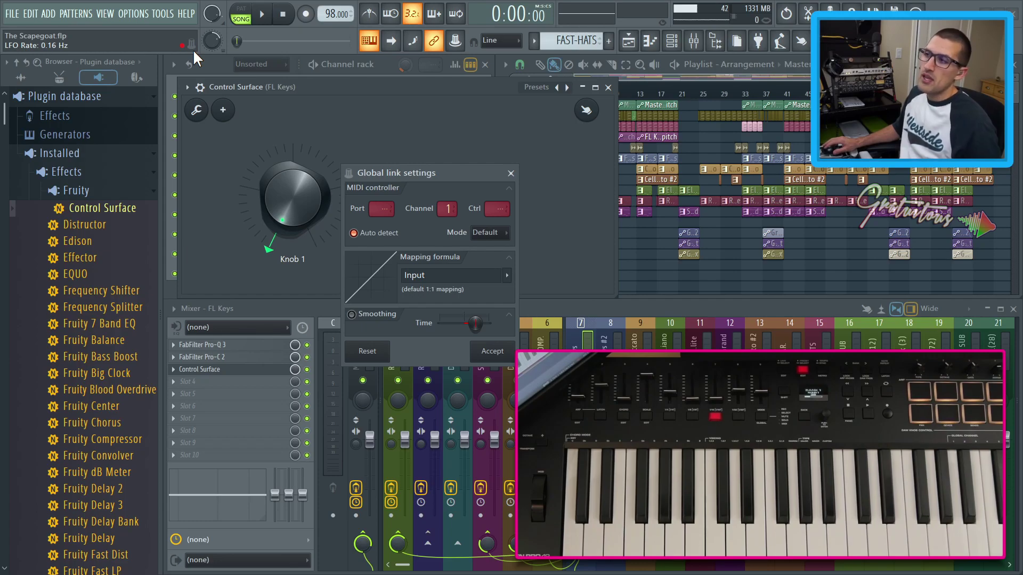
key("Escape")
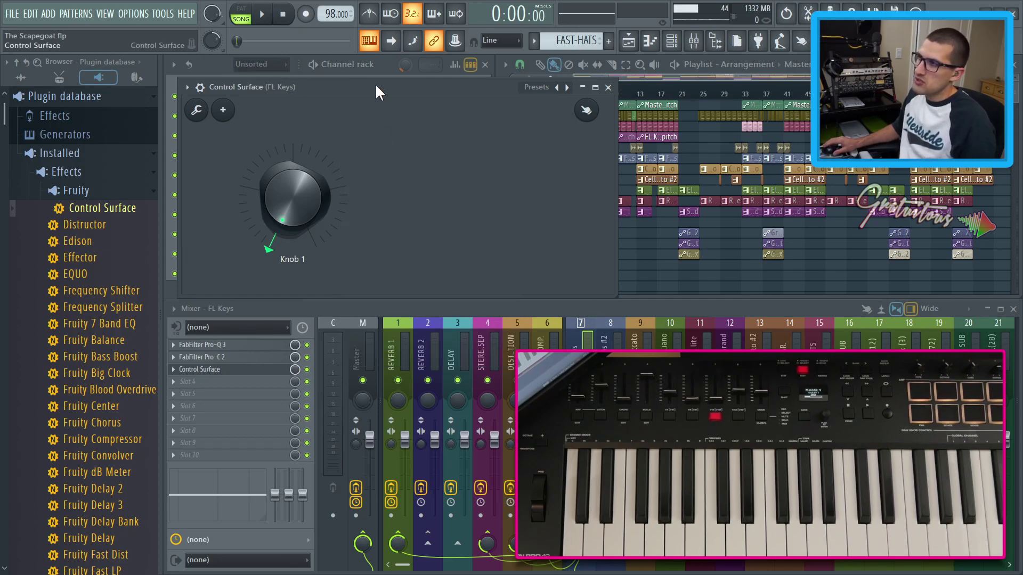
Close the Control Surface, open FL Keys, and open FabFilter Pro-C 2 on the Master track
key("Escape")
left_click(269, 100)
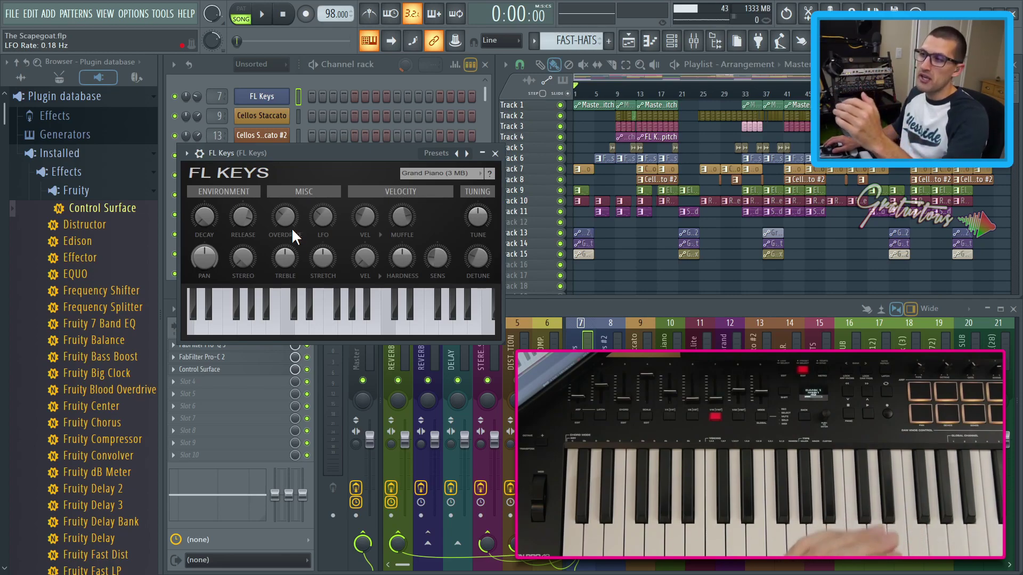
left_click(512, 309)
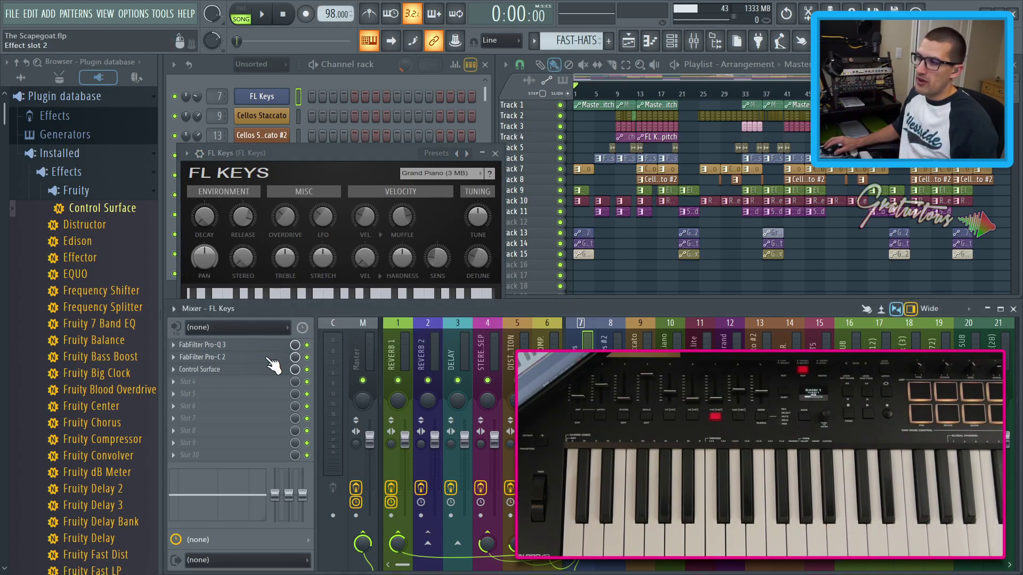
left_click(354, 356)
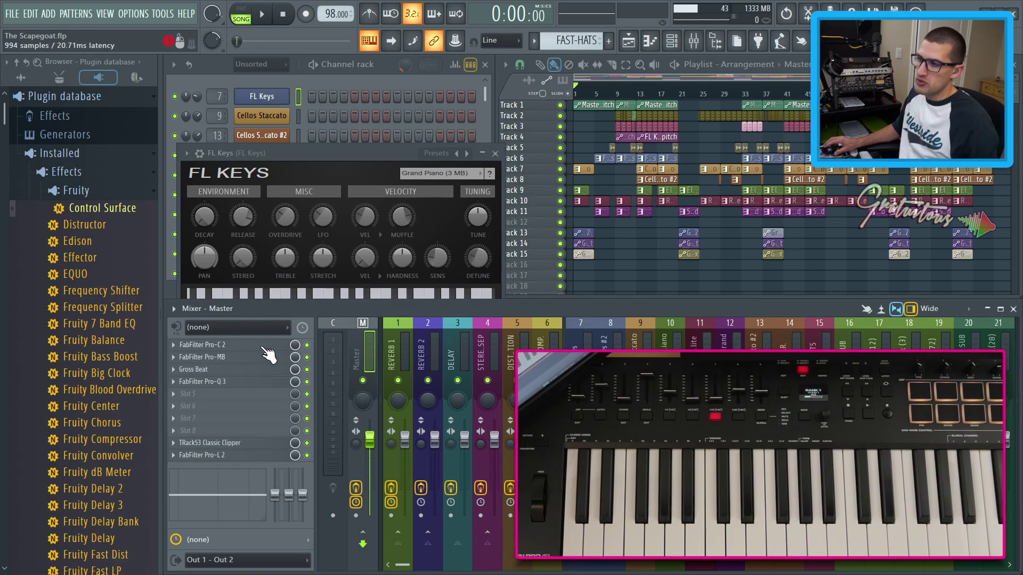
left_click(266, 345)
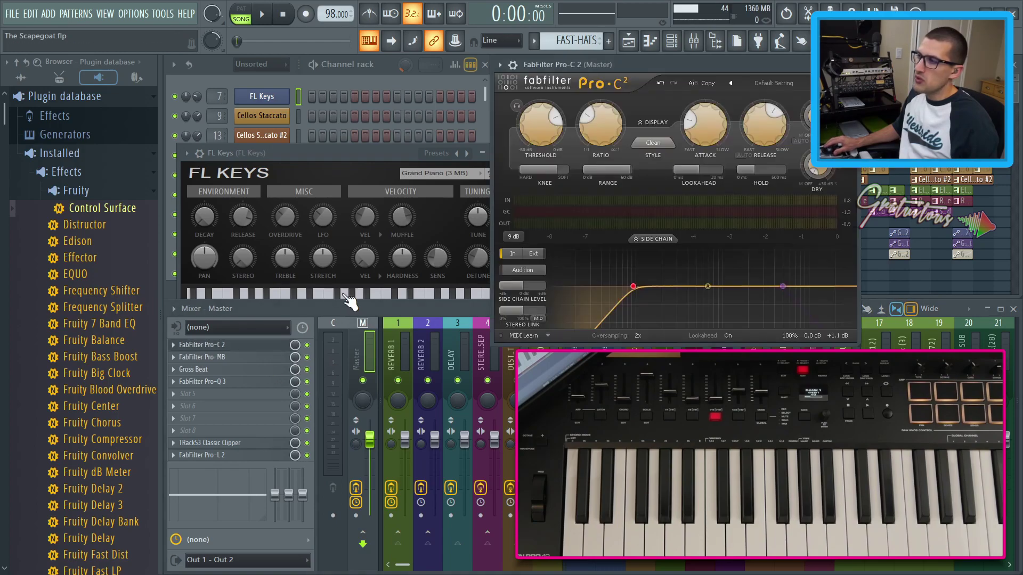
Set Pro-C 2's Threshold to override the global link, then bring FL Keys forward to Overdrive's options
right_click(542, 124)
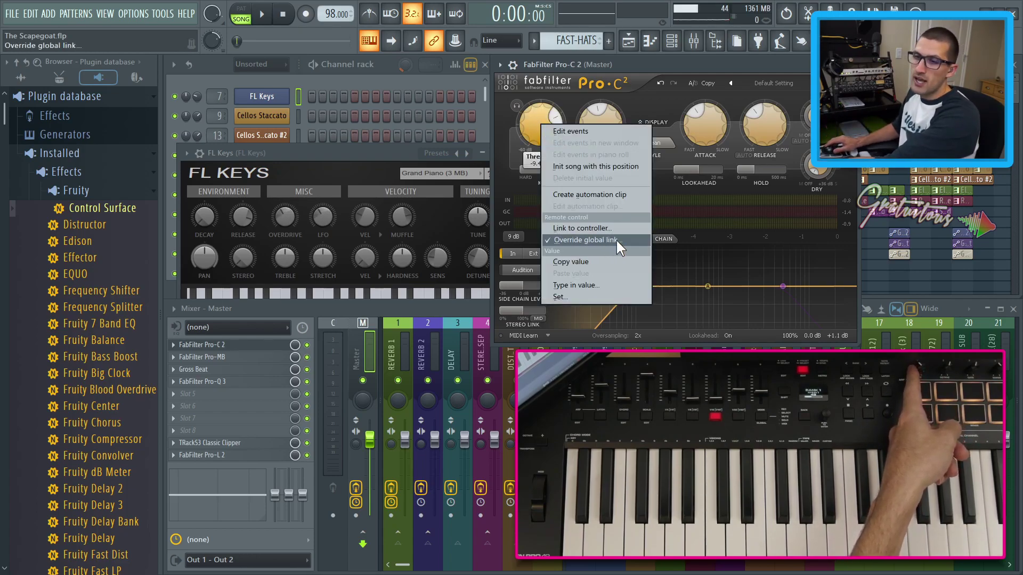
left_click(642, 69)
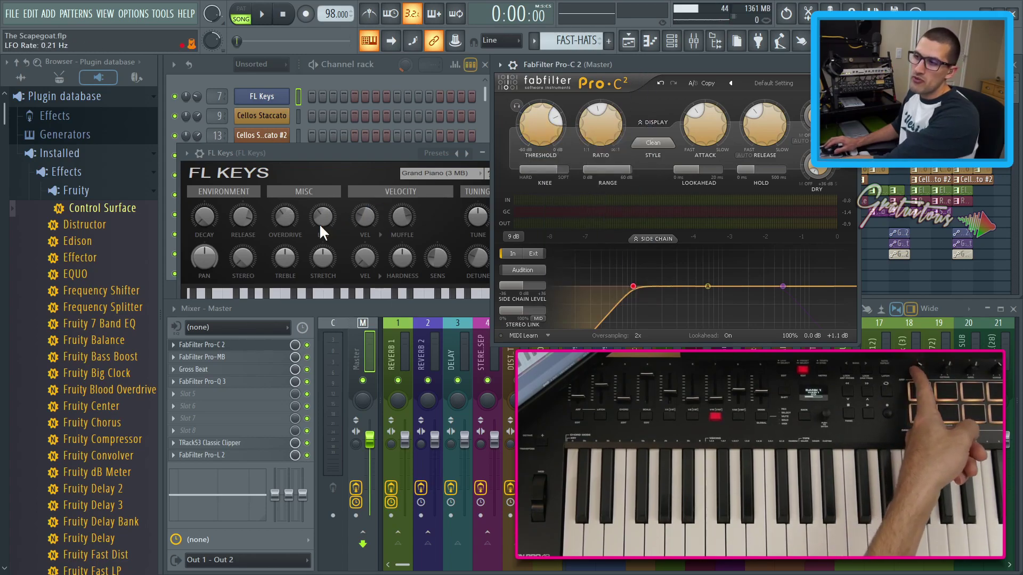
left_click(324, 152)
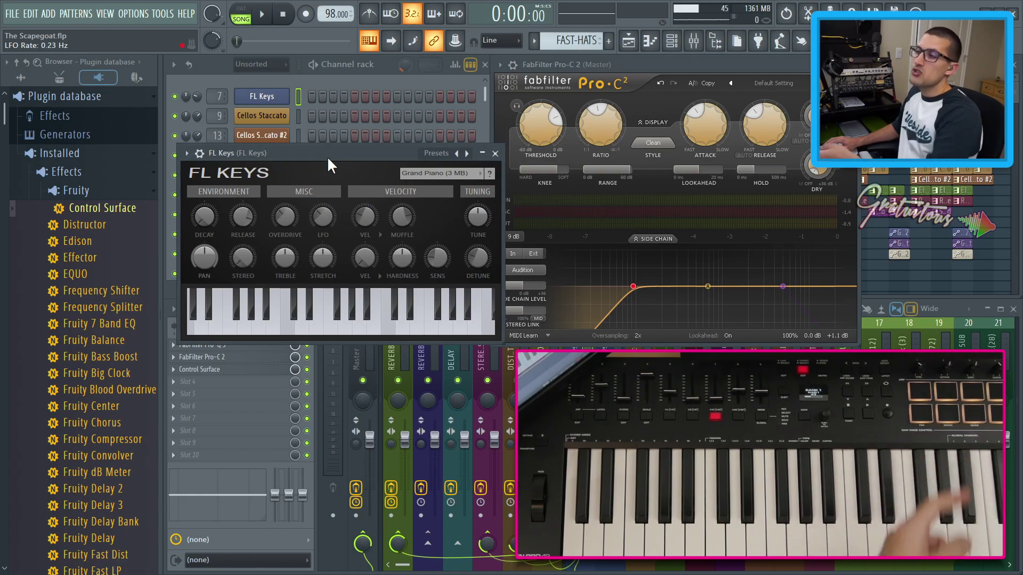
right_click(277, 219)
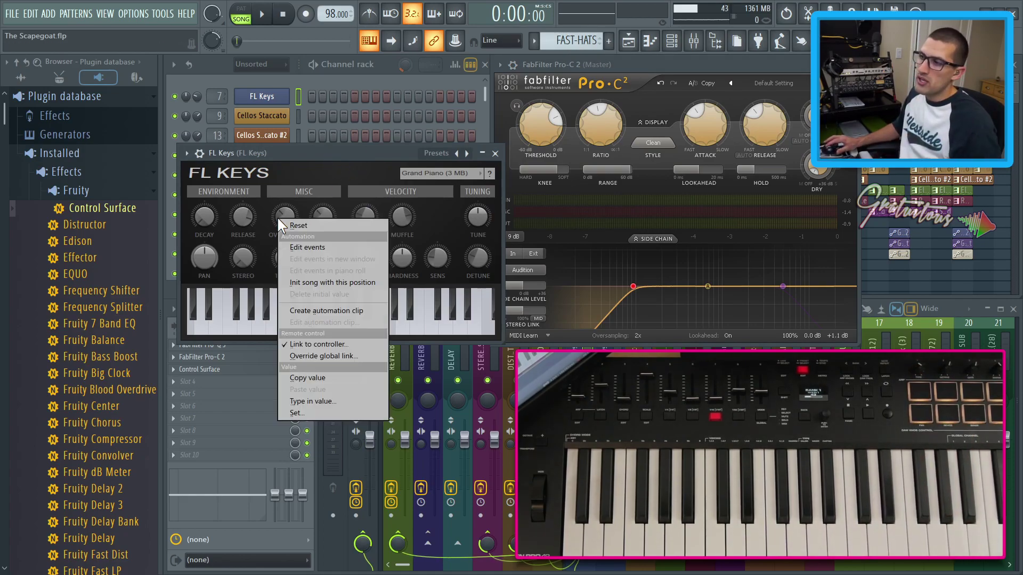
Open Overdrive's remote control settings and close them without linking
left_click(311, 346)
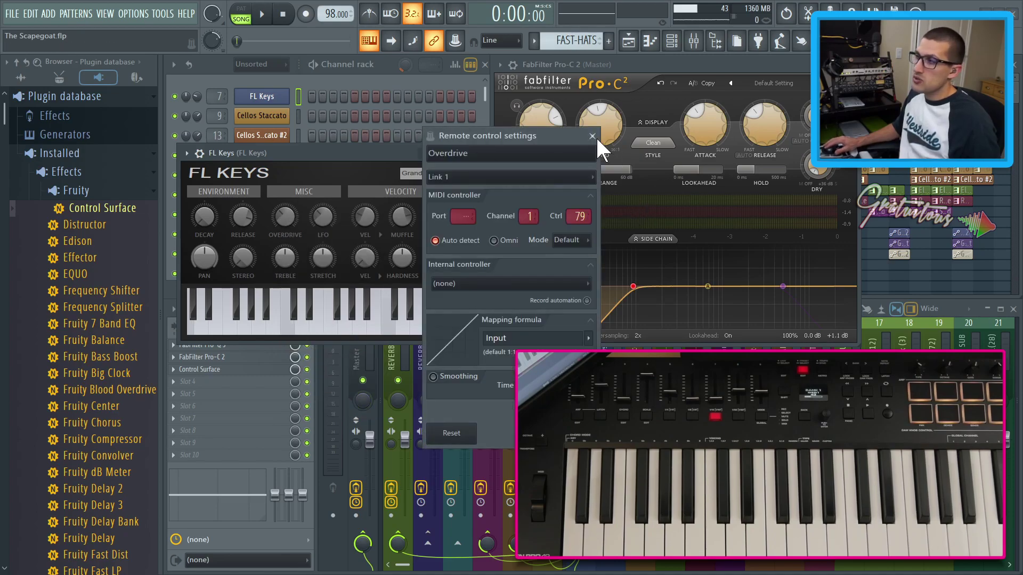
left_click_drag(547, 132, 369, 158)
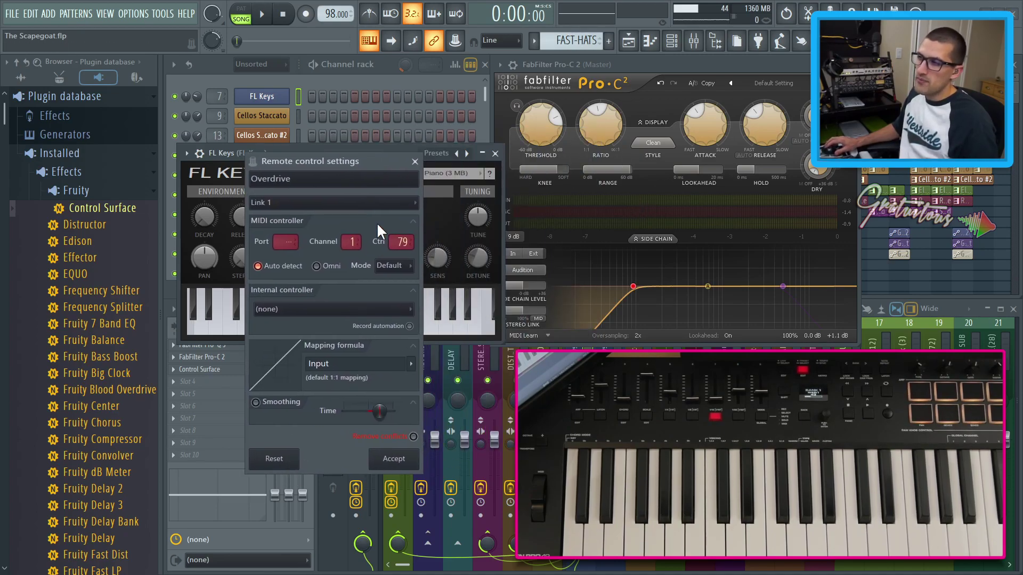
left_click(415, 161)
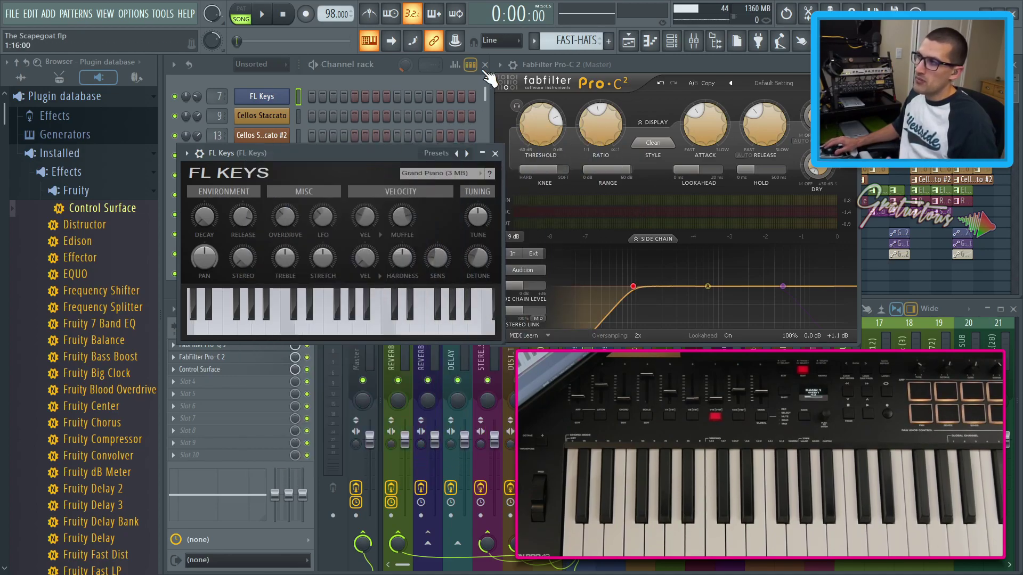
Multilink Overdrive and LFO Rate, link them to a controller with Ctrl cleared, and accept
left_click(463, 42)
left_click(321, 216)
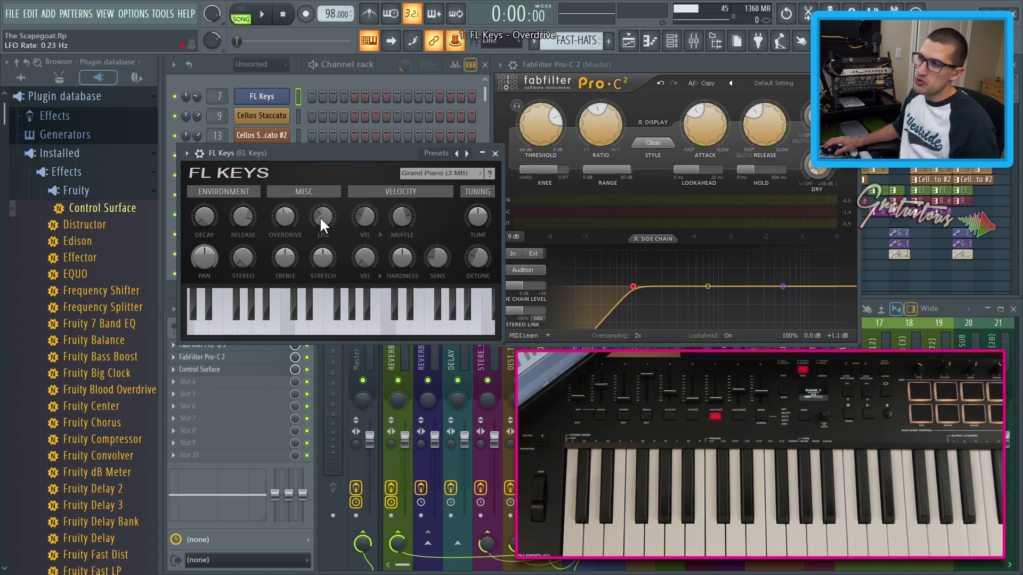
right_click(461, 42)
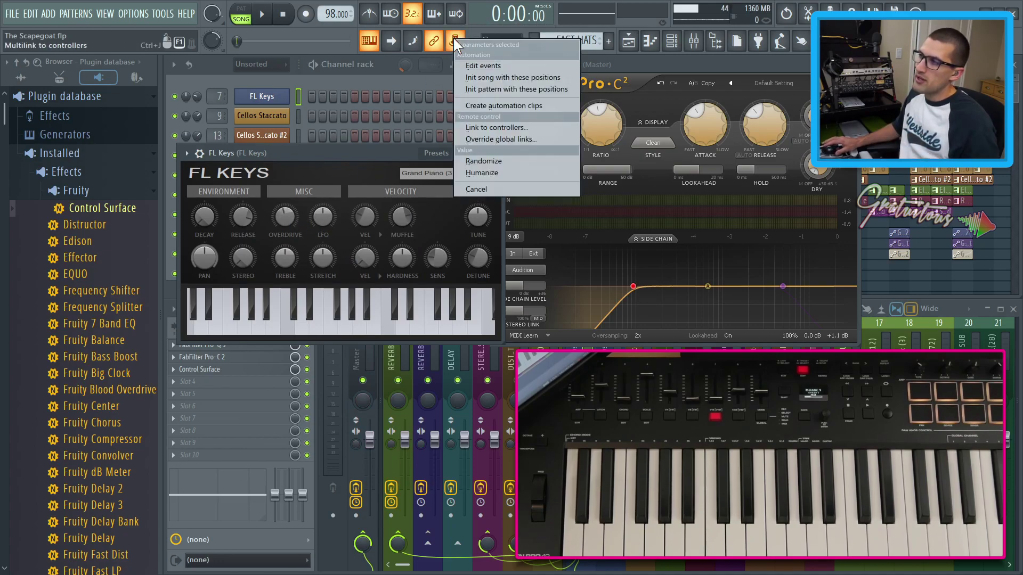
left_click(491, 126)
left_click_drag(491, 131, 288, 128)
left_click(267, 436)
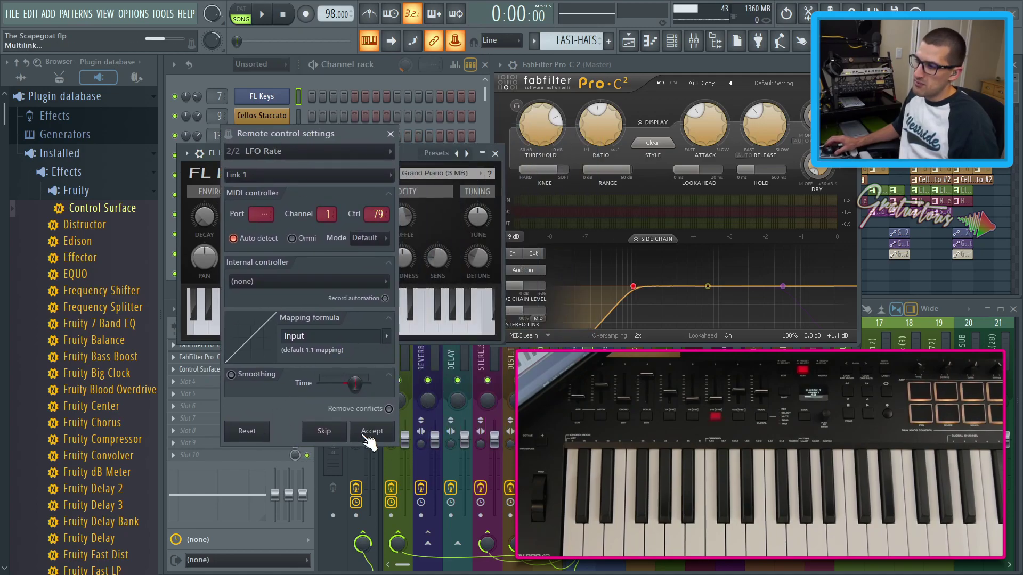
left_click(369, 433)
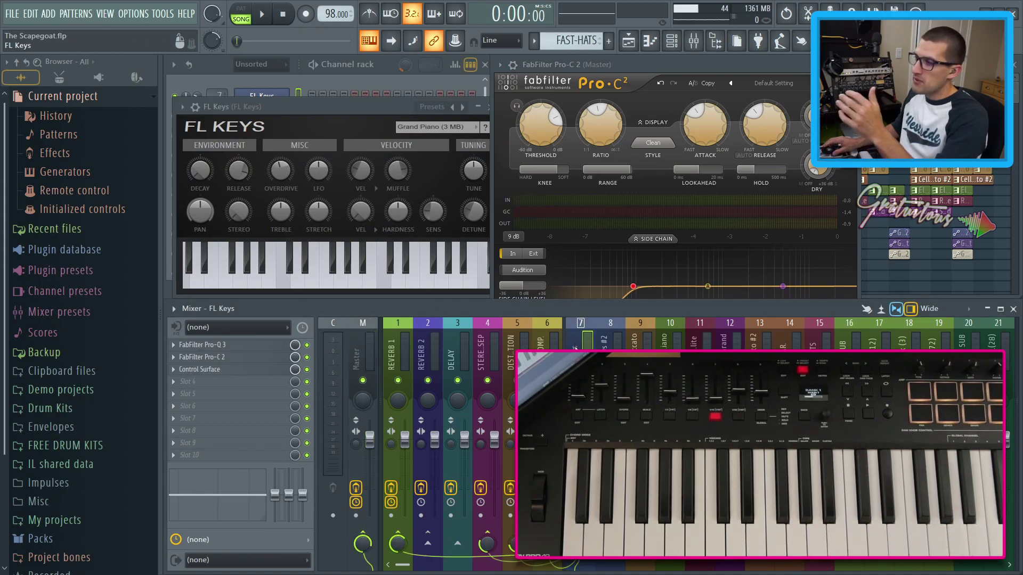
Link FL Keys' Overdrive to the internal controller Surface - Knob 1
left_click(265, 371)
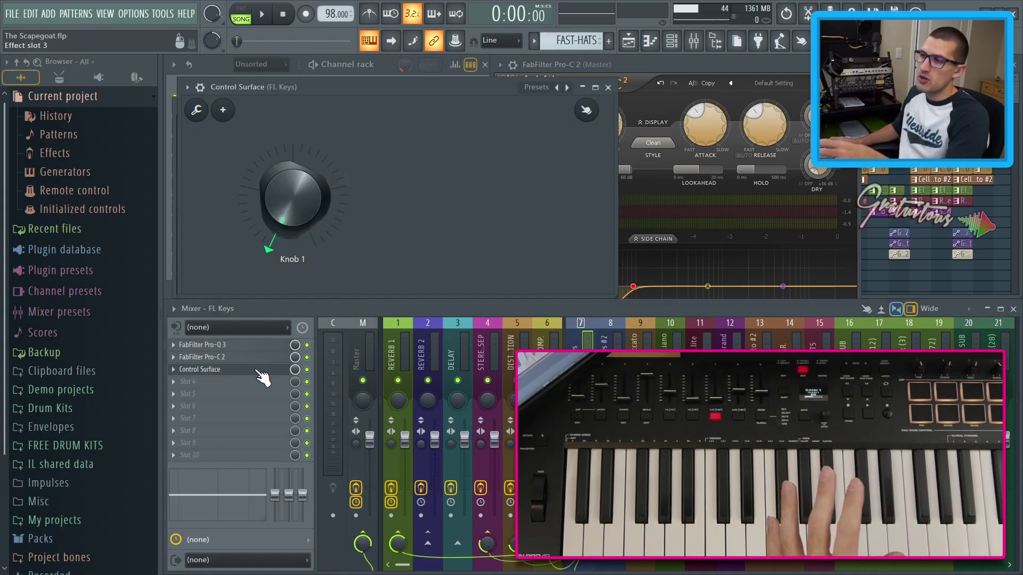
right_click(293, 209)
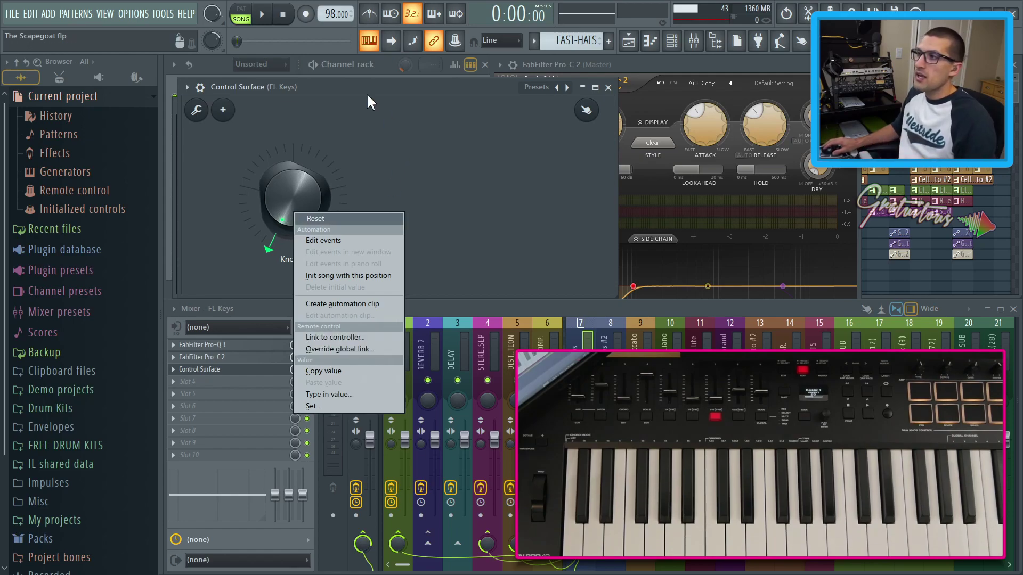
left_click(354, 68)
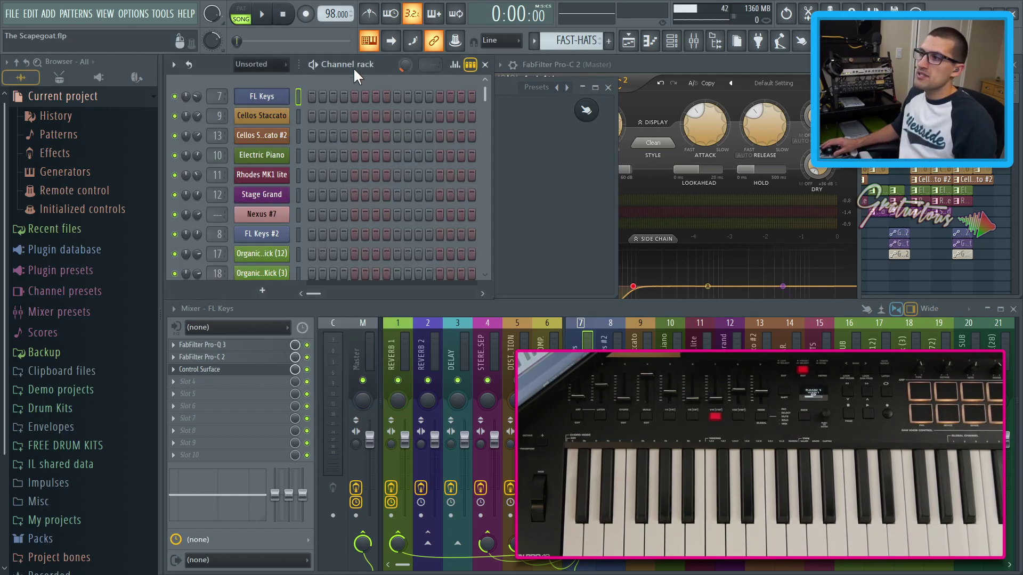
left_click(261, 95)
right_click(277, 173)
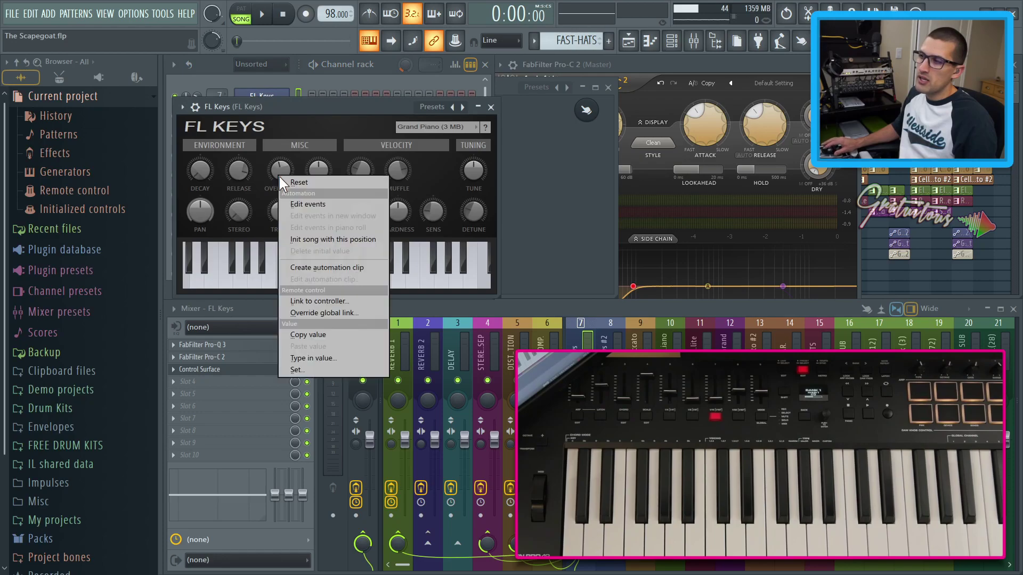
left_click(314, 300)
left_click_drag(461, 142, 237, 103)
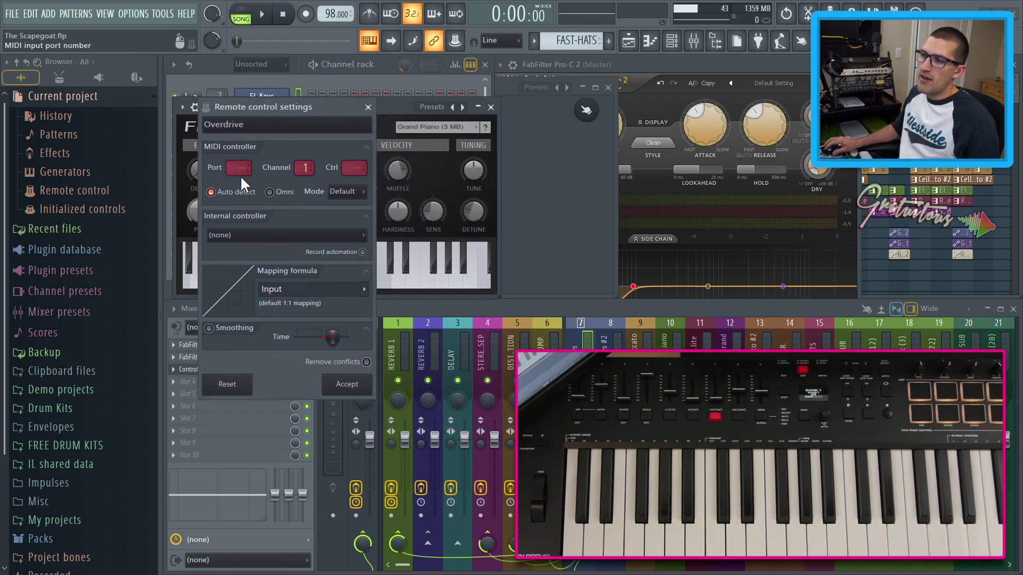
left_click(239, 236)
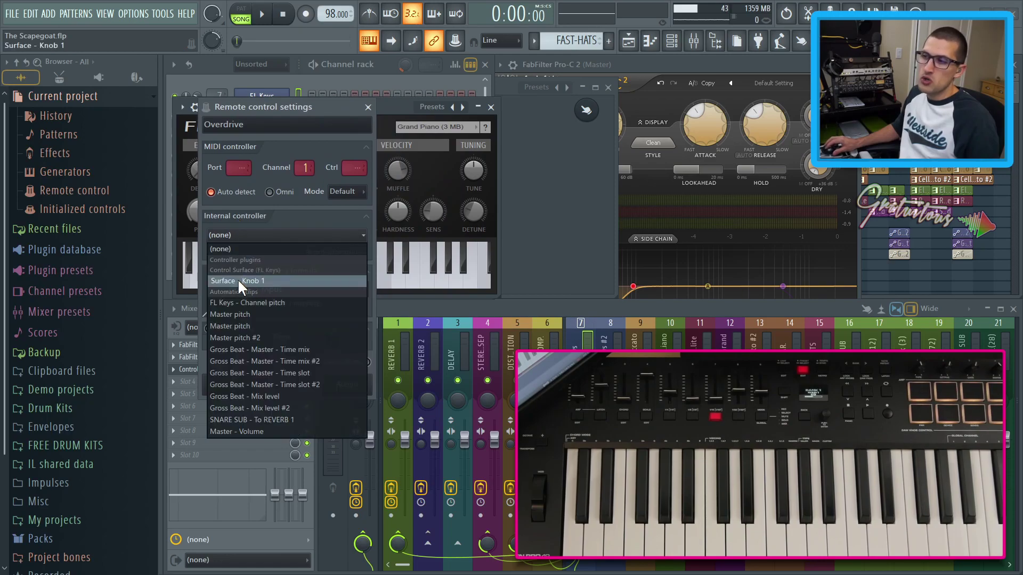
left_click(239, 280)
key("Return")
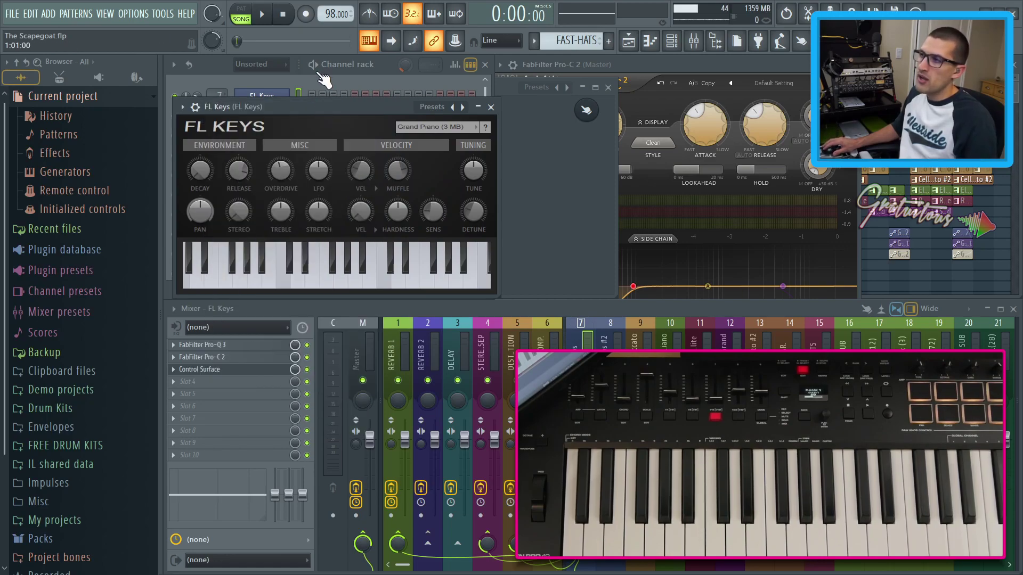
Rename the Control Surface's Knob 1 to 'TUTORIAL KNOB'
right_click(263, 372)
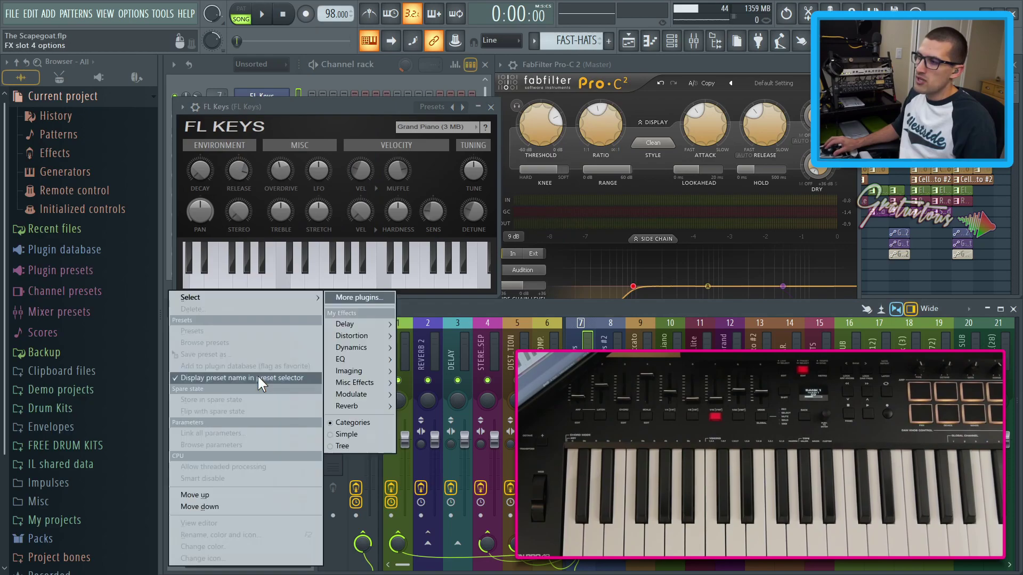
key("Escape")
left_click(255, 372)
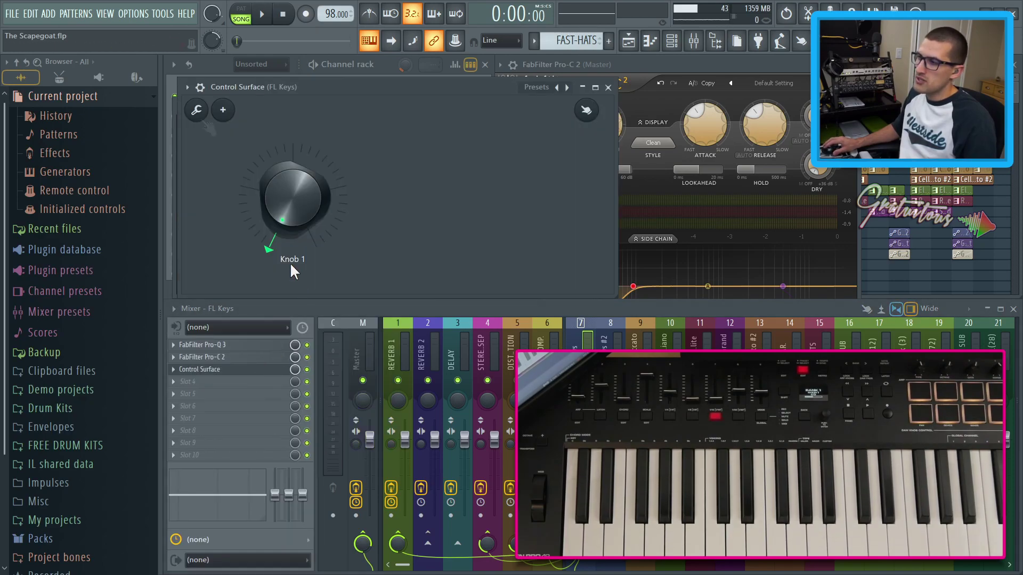
right_click(269, 221)
left_click(283, 221)
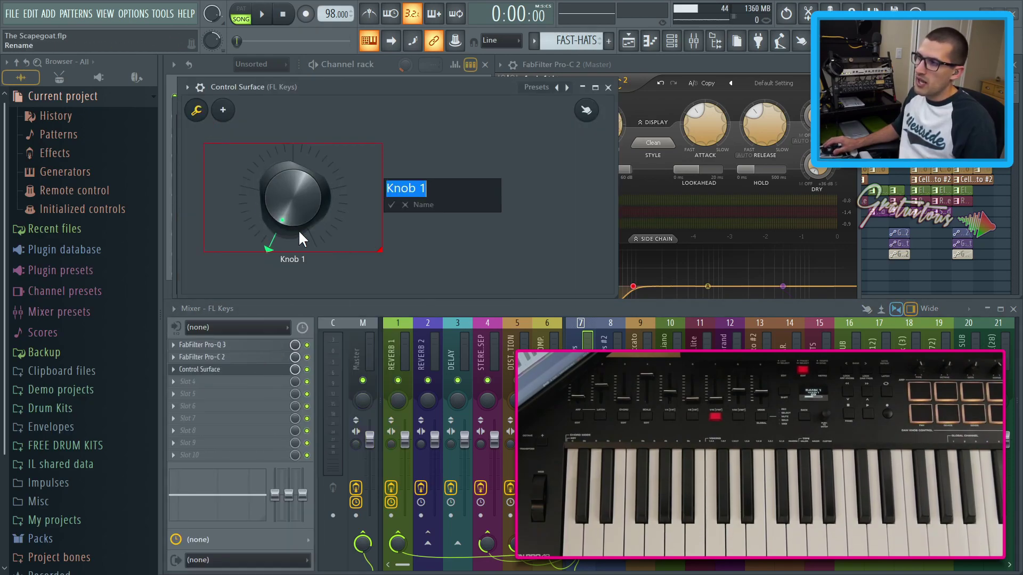
type("TUTORIAL KNOB")
key("Return")
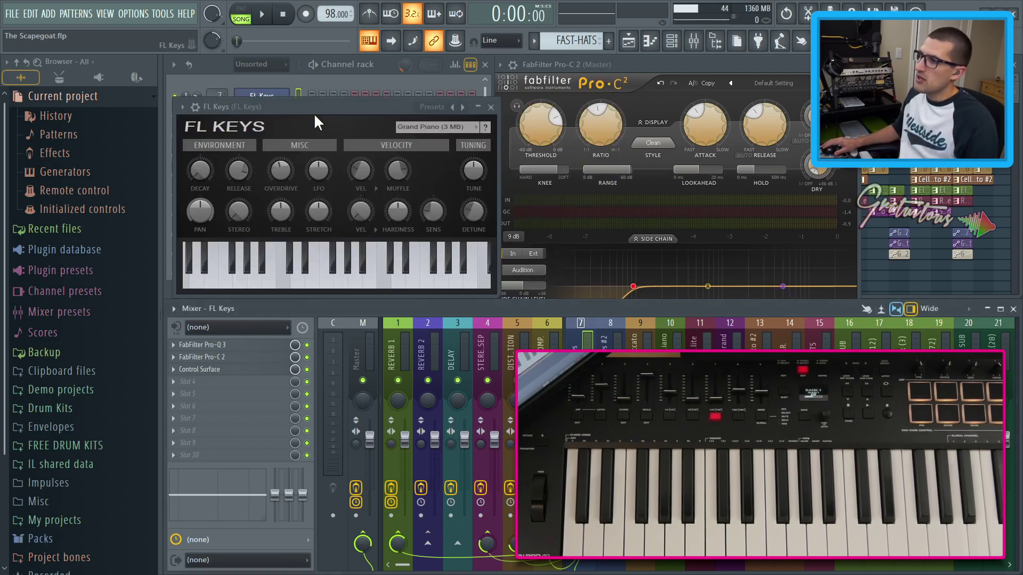
Link FL Keys' Overdrive to Surface - TUTORIAL KNOB and accept
right_click(275, 177)
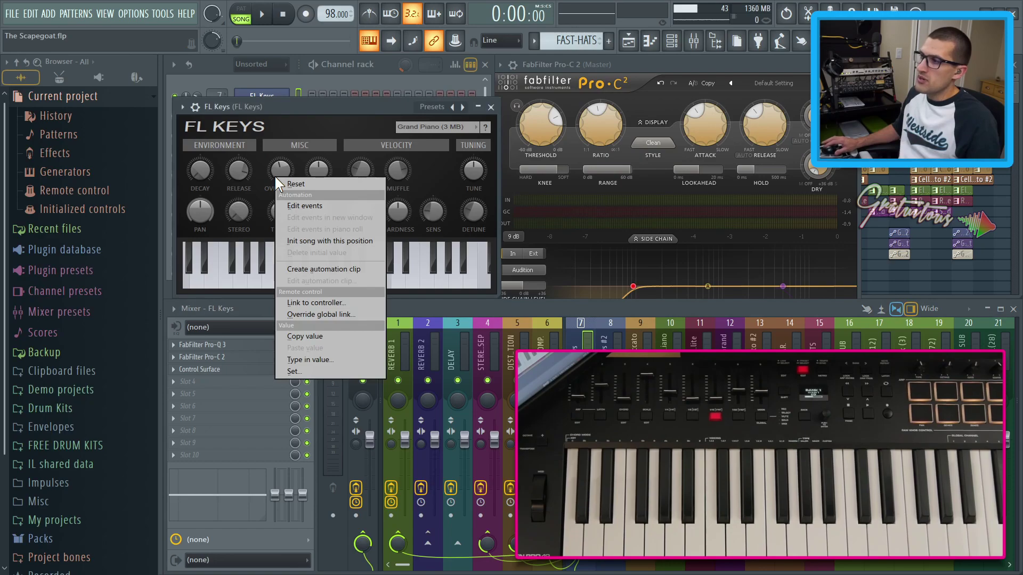
left_click(322, 301)
left_click(473, 276)
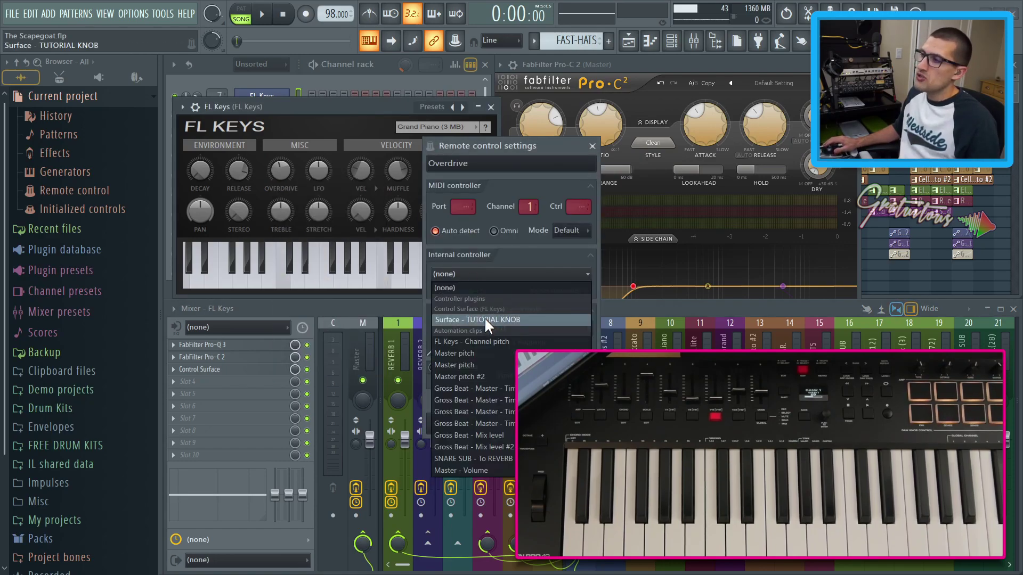
left_click(485, 319)
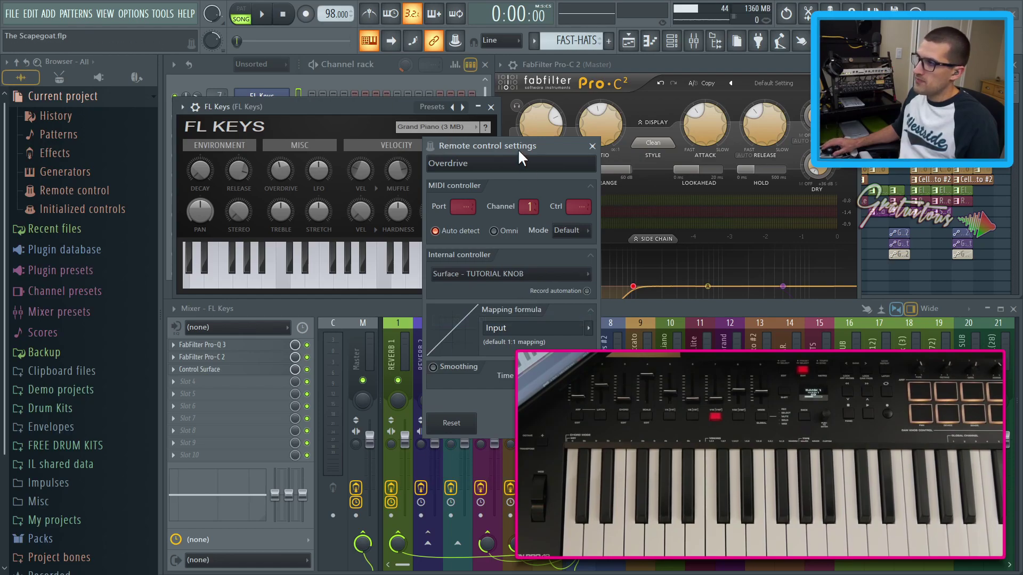
left_click_drag(521, 158, 331, 138)
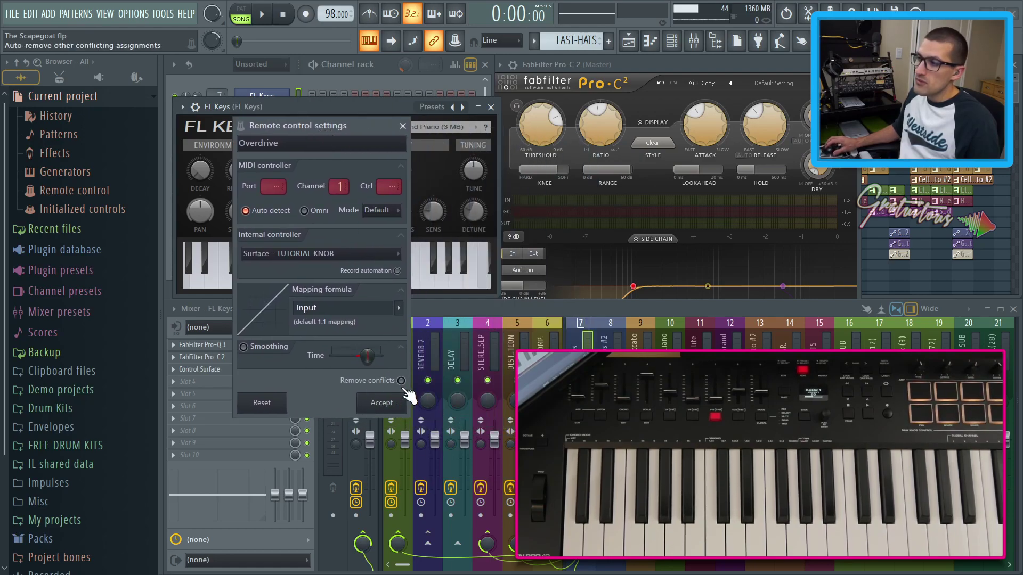
left_click(381, 403)
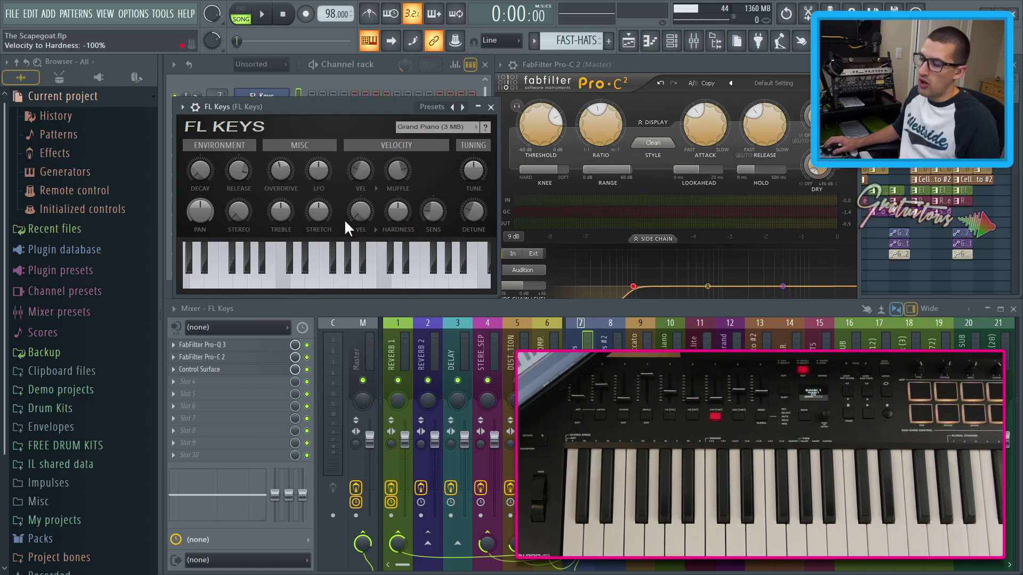
Link LFO Rate to TUTORIAL KNOB with Remove conflicts off, then close FL Keys
right_click(322, 171)
left_click(366, 295)
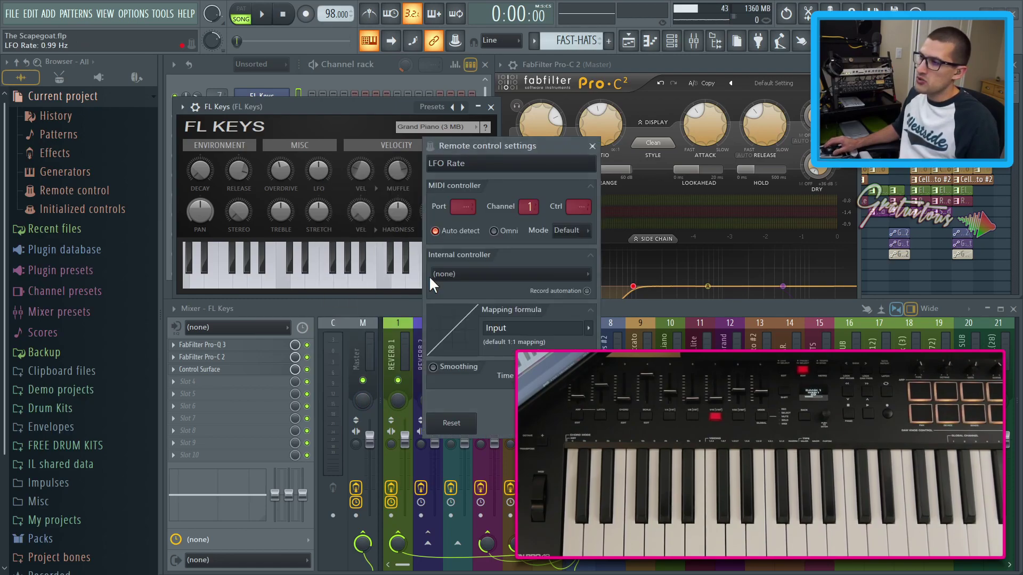
left_click_drag(483, 144, 304, 117)
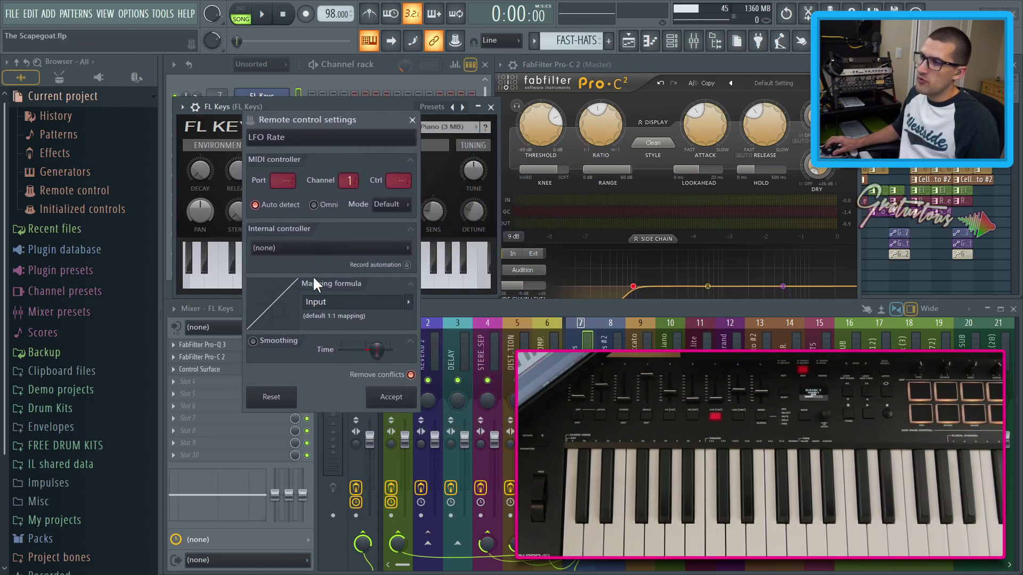
left_click(314, 247)
left_click(317, 292)
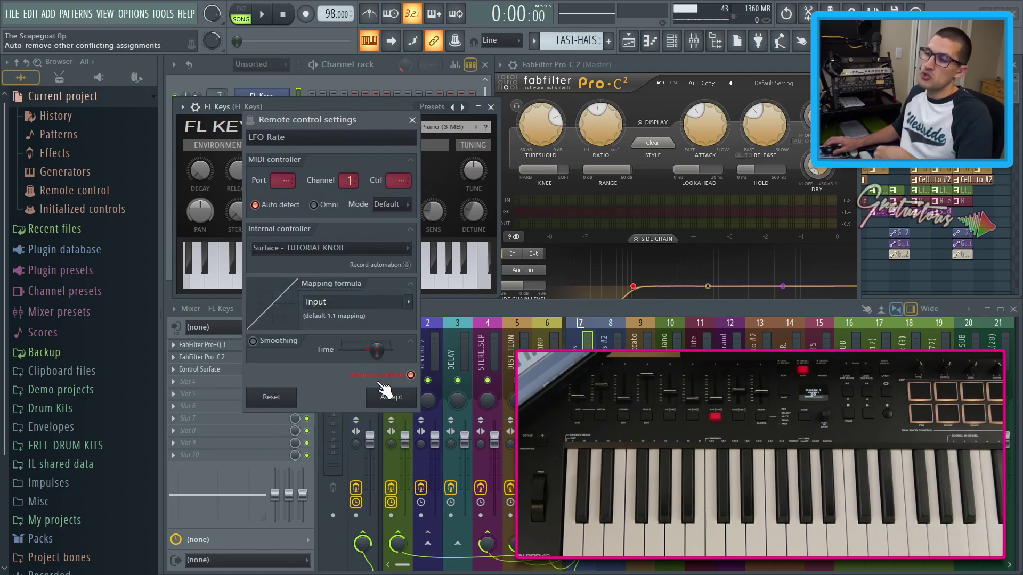
left_click(380, 378)
left_click(390, 398)
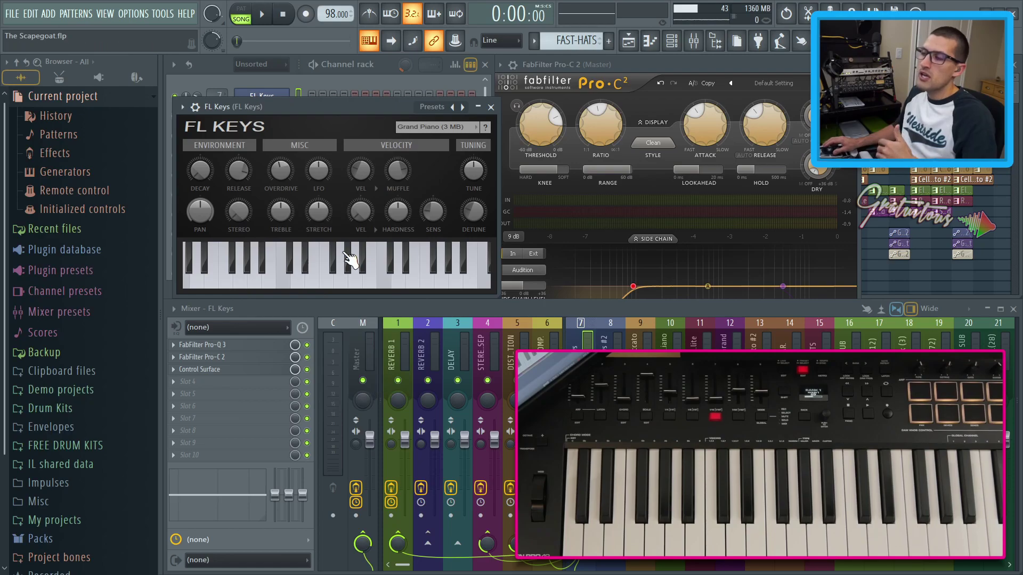
key("Escape")
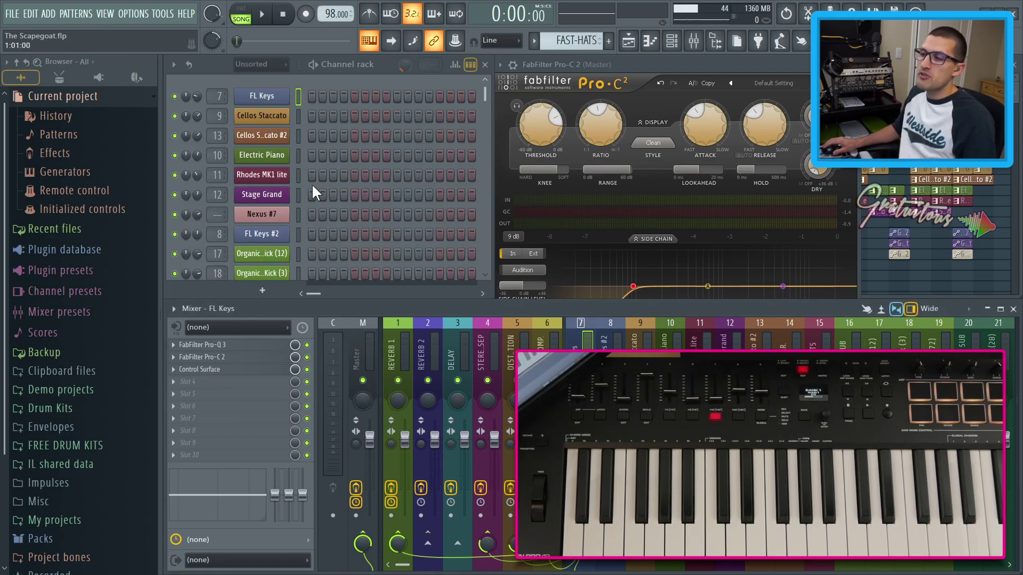
Open the Control Surface and choose Override global link for TUTORIAL KNOB
left_click(263, 371)
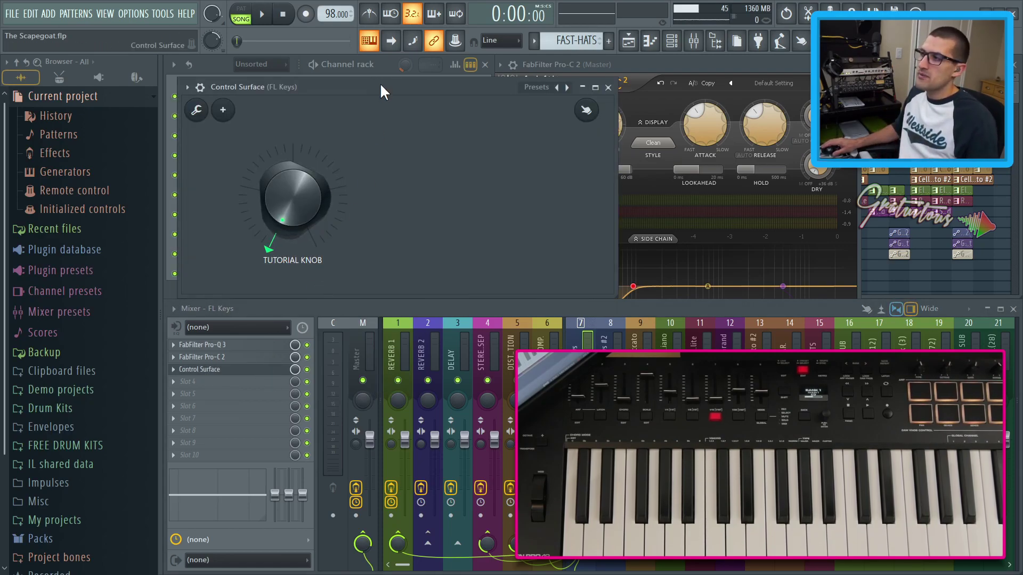
left_click_drag(380, 82, 423, 183)
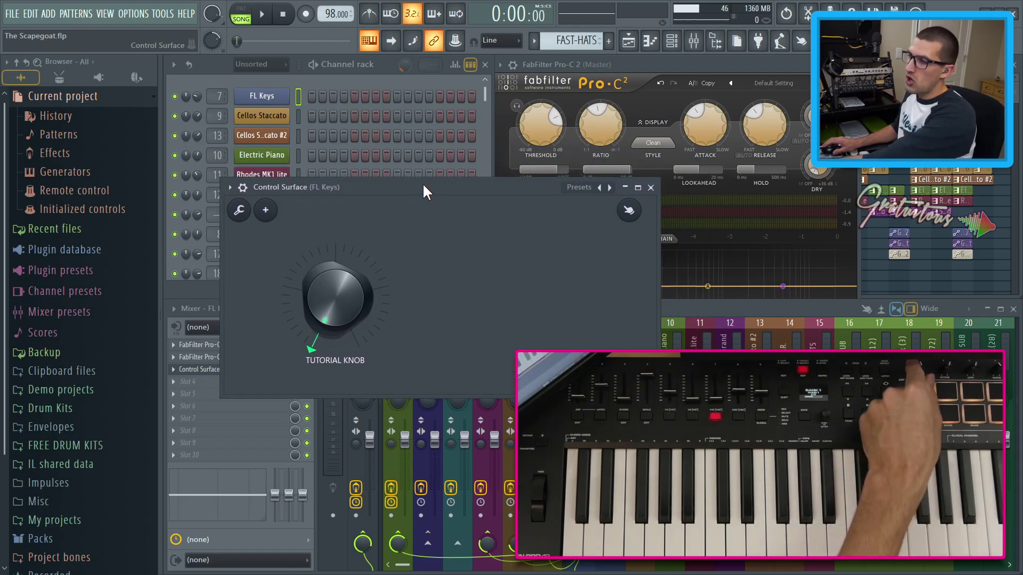
right_click(344, 270)
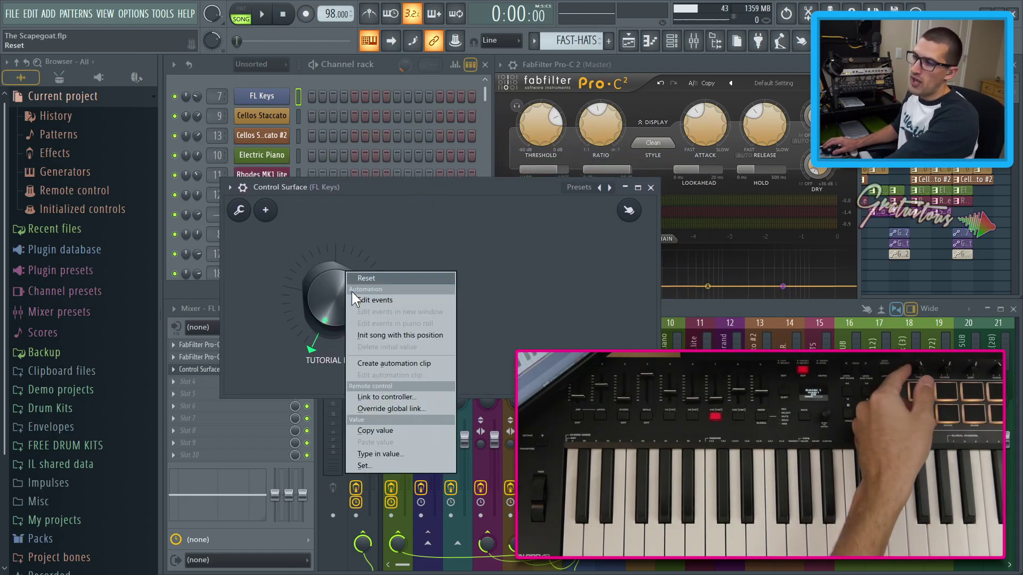
left_click(378, 407)
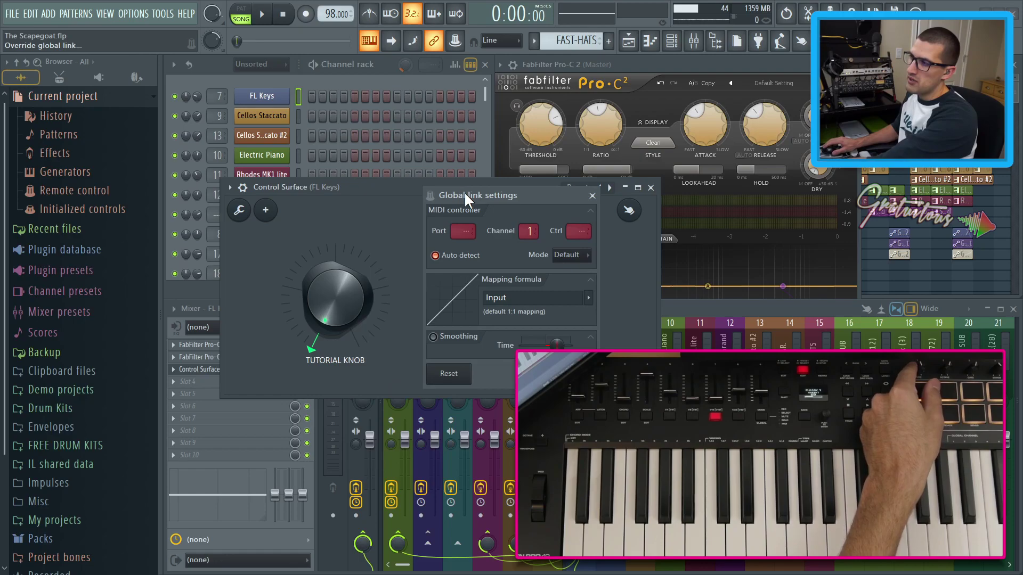
left_click_drag(464, 196, 266, 159)
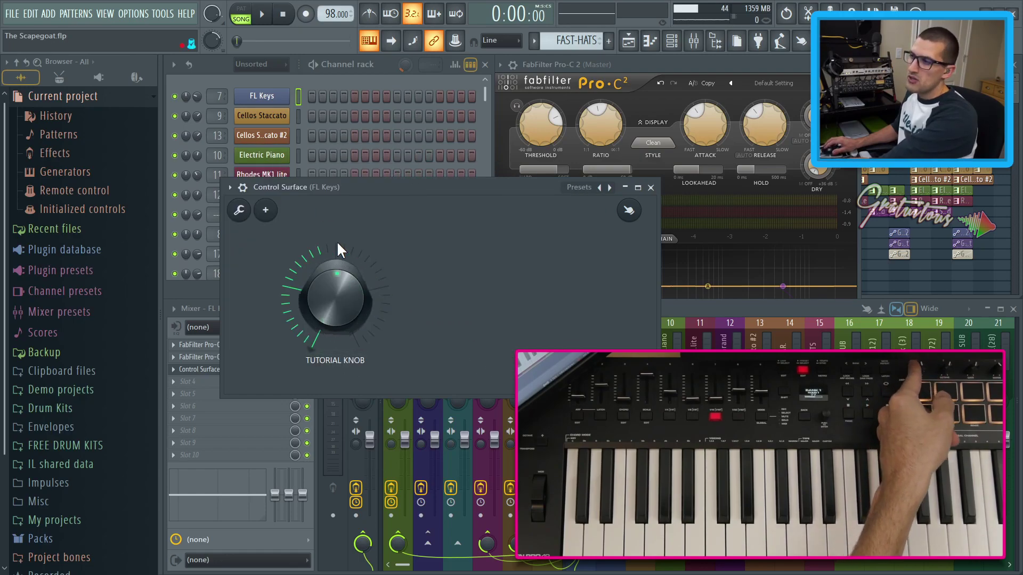
Open FL Keys and switch between the Control Surface and Pro-C 2 windows to test the knob
left_click(280, 98)
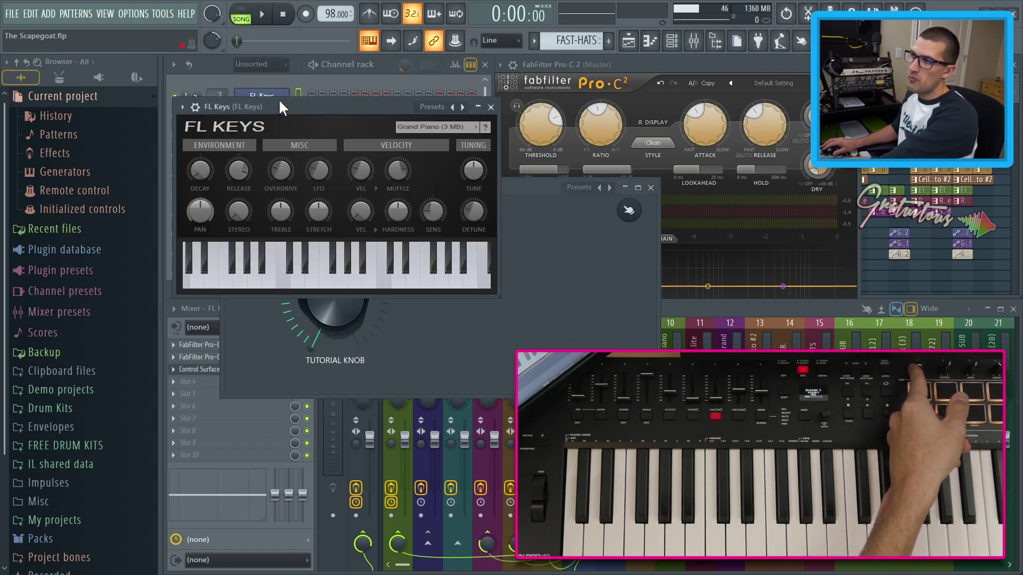
left_click_drag(362, 111, 354, 84)
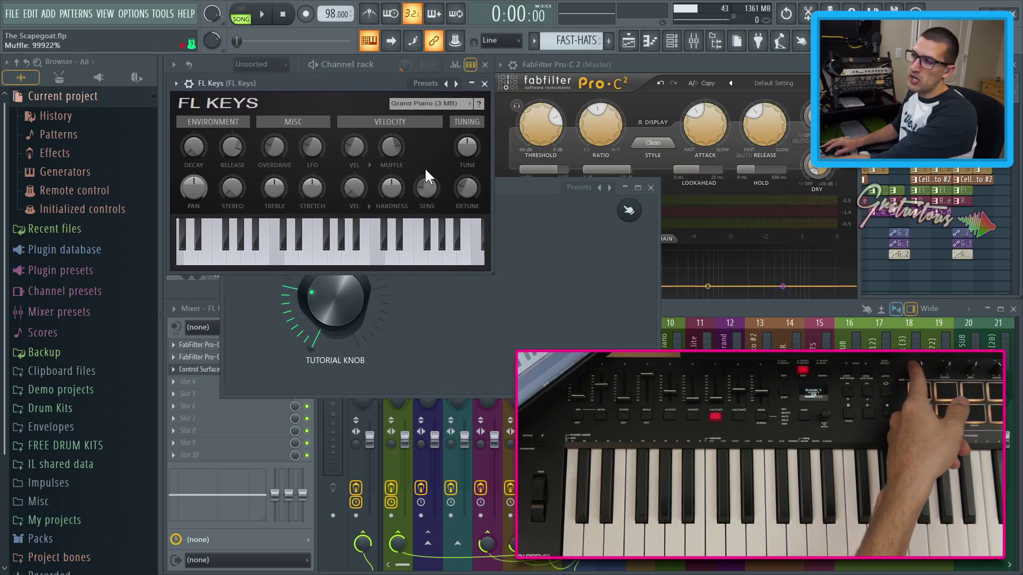
left_click(517, 193)
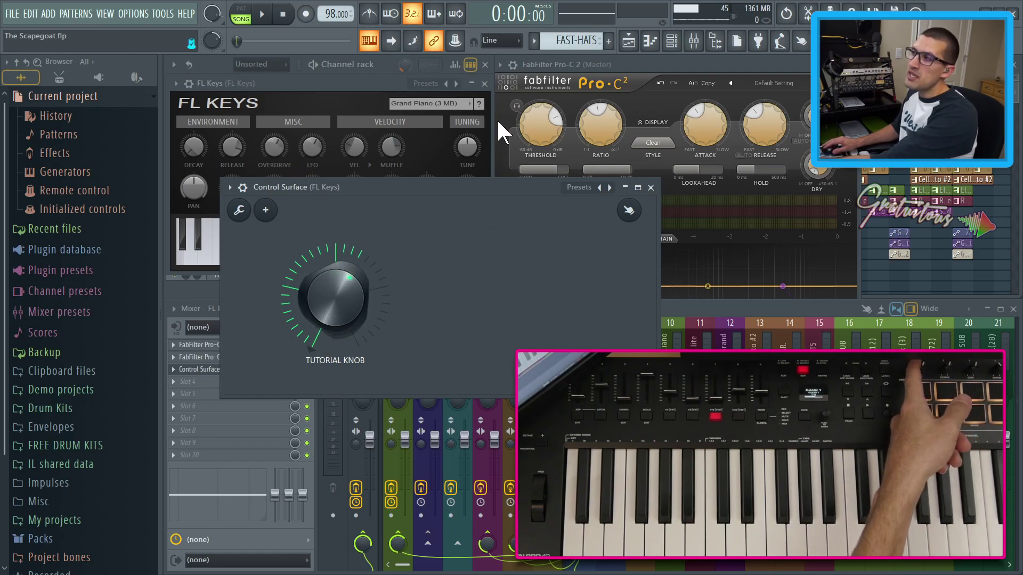
left_click(638, 75)
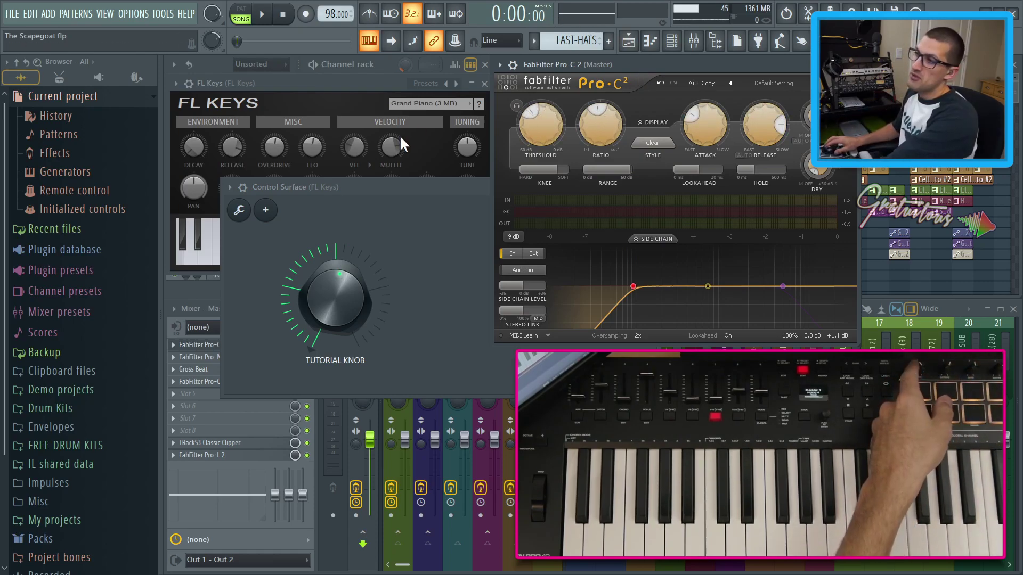
left_click(382, 189)
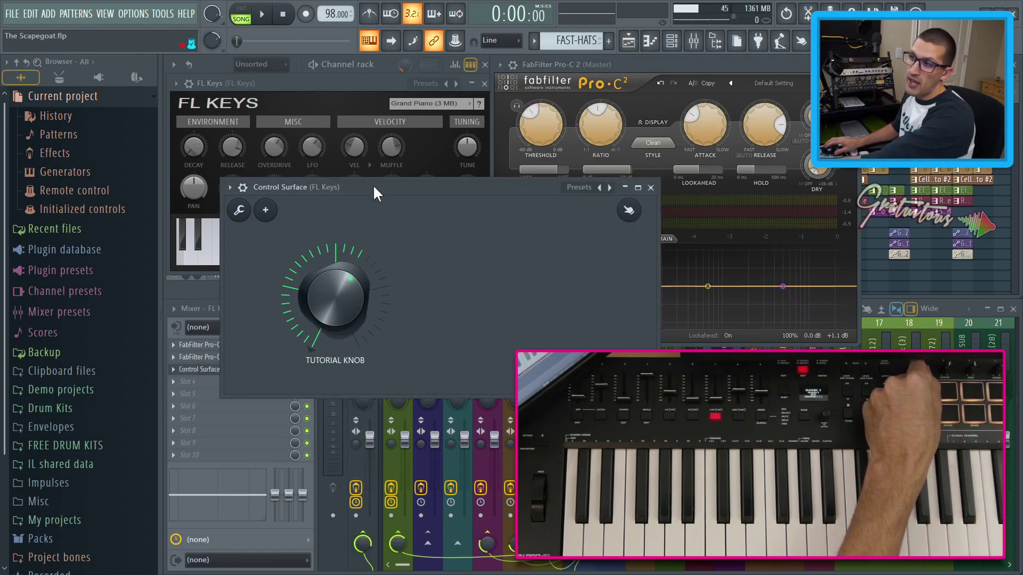
Set LFO Rate's TUTORIAL KNOB link to the Inverted mapping formula and accept
right_click(317, 143)
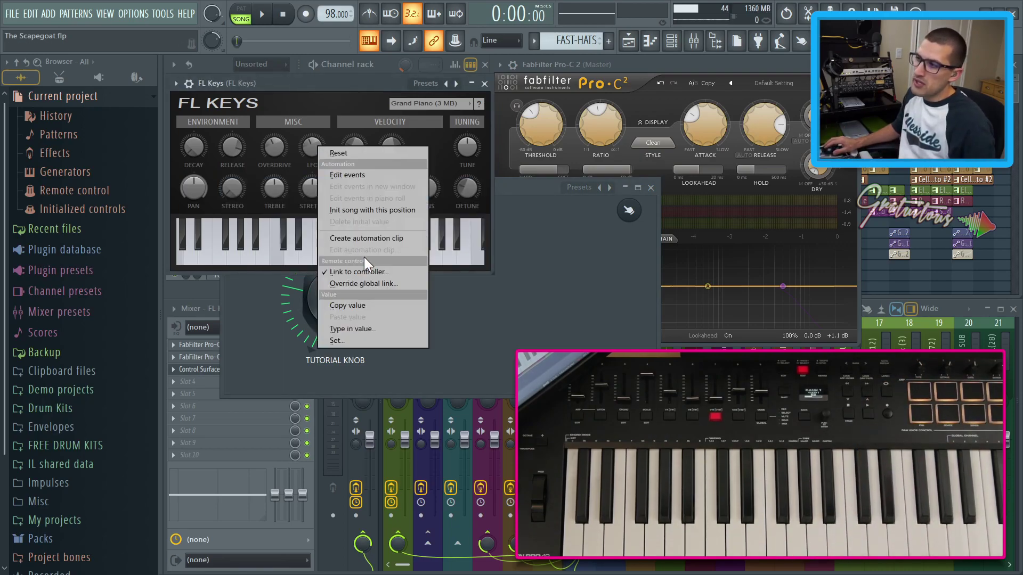
left_click(367, 273)
left_click_drag(480, 138, 383, 182)
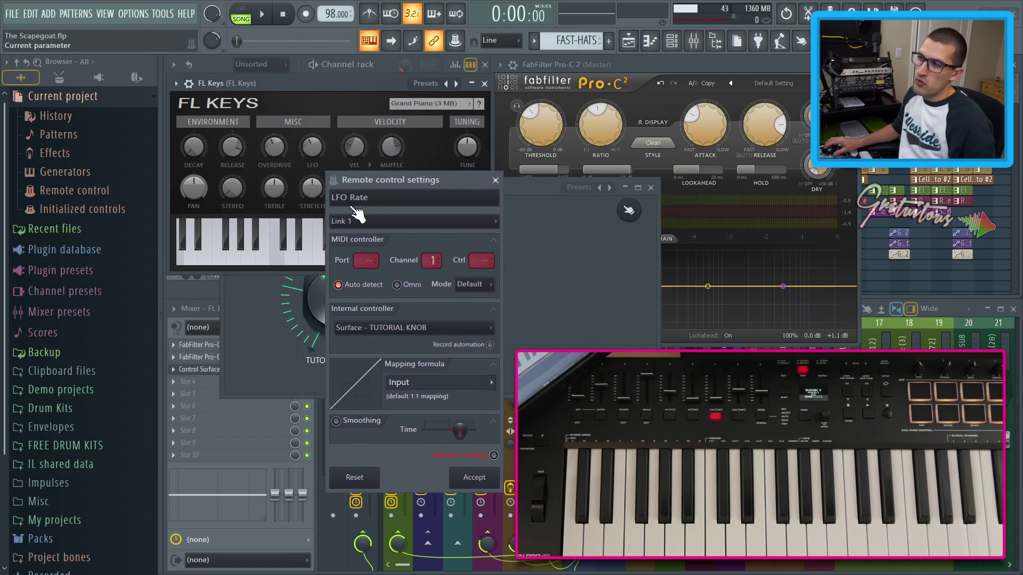
left_click(491, 382)
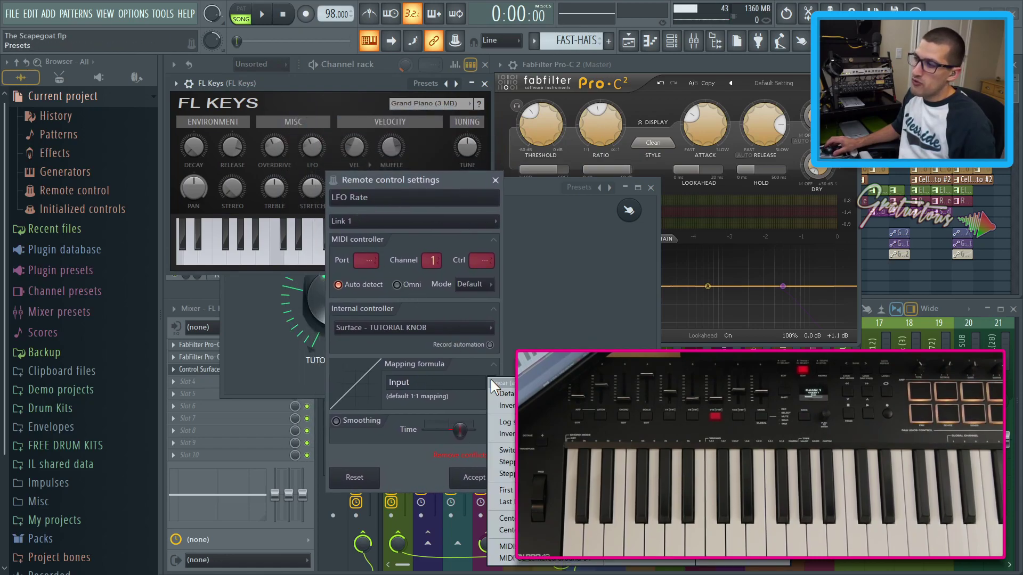
left_click(510, 406)
left_click(474, 478)
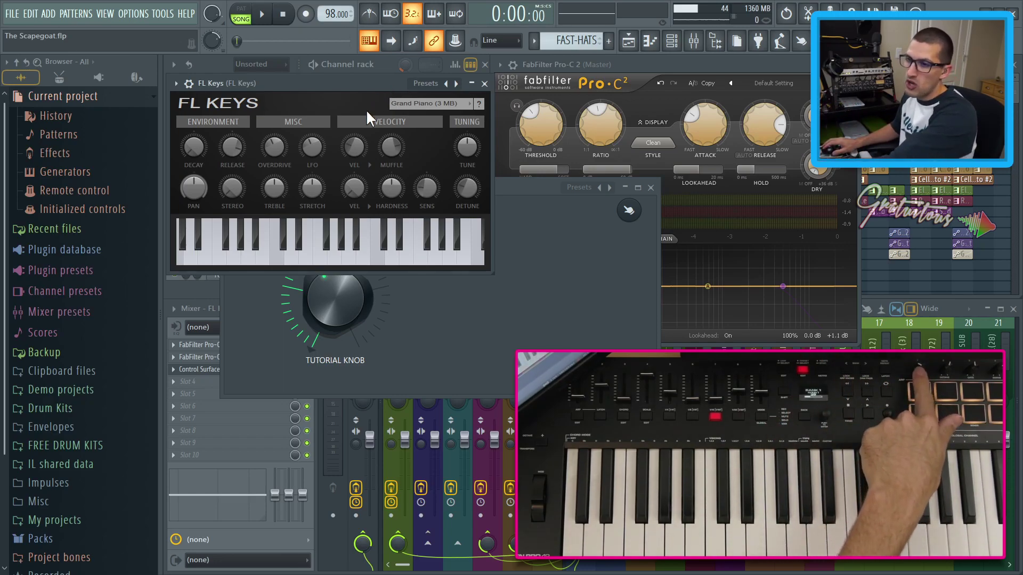
Bring the Control Surface with TUTORIAL KNOB in front of FL Keys
left_click(518, 190)
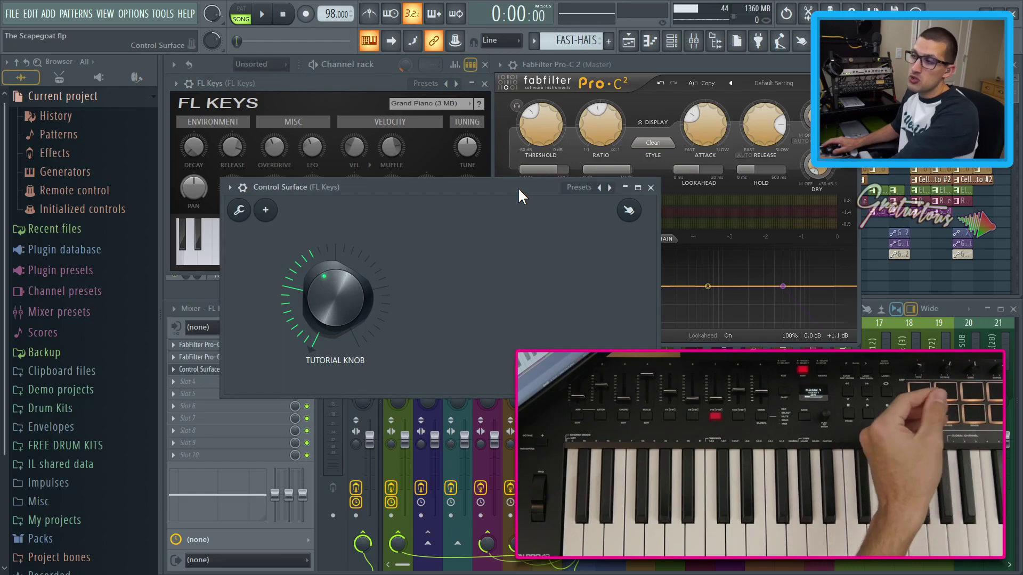